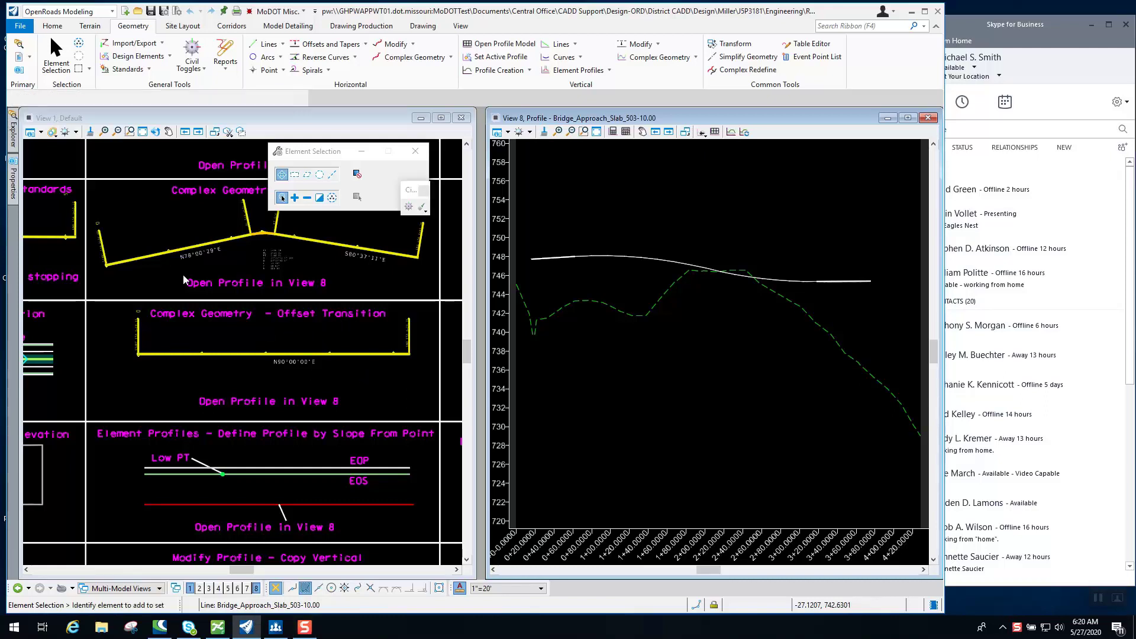
# Open the profile model of the baseline under "Complex Geometry - Offset Transition" in View 8
pyautogui.click(244, 118)
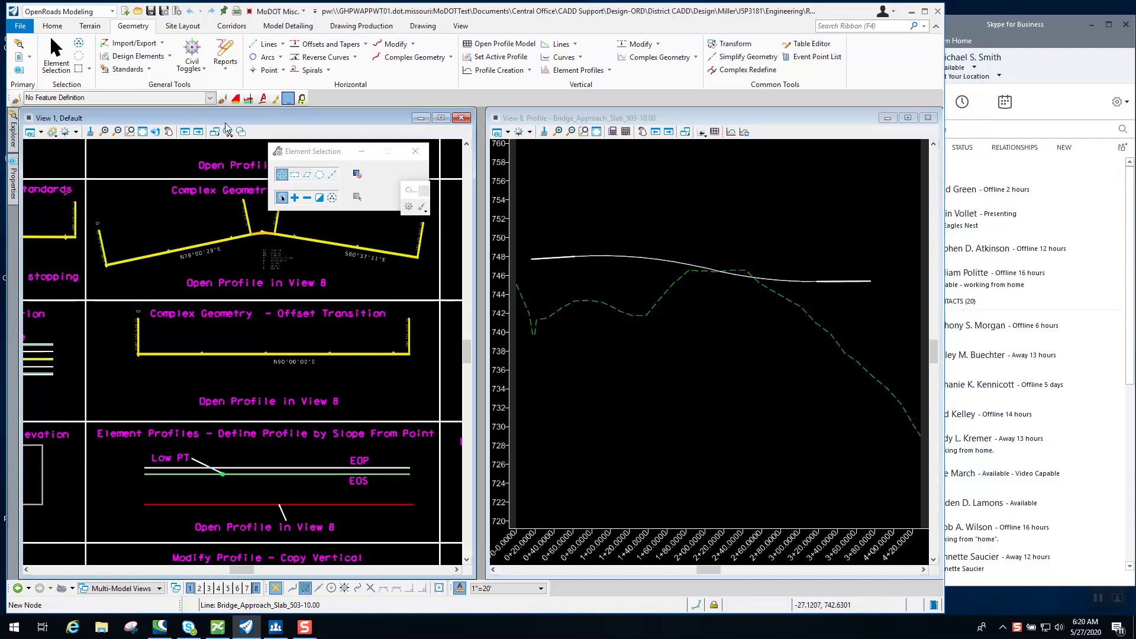
pyautogui.click(228, 130)
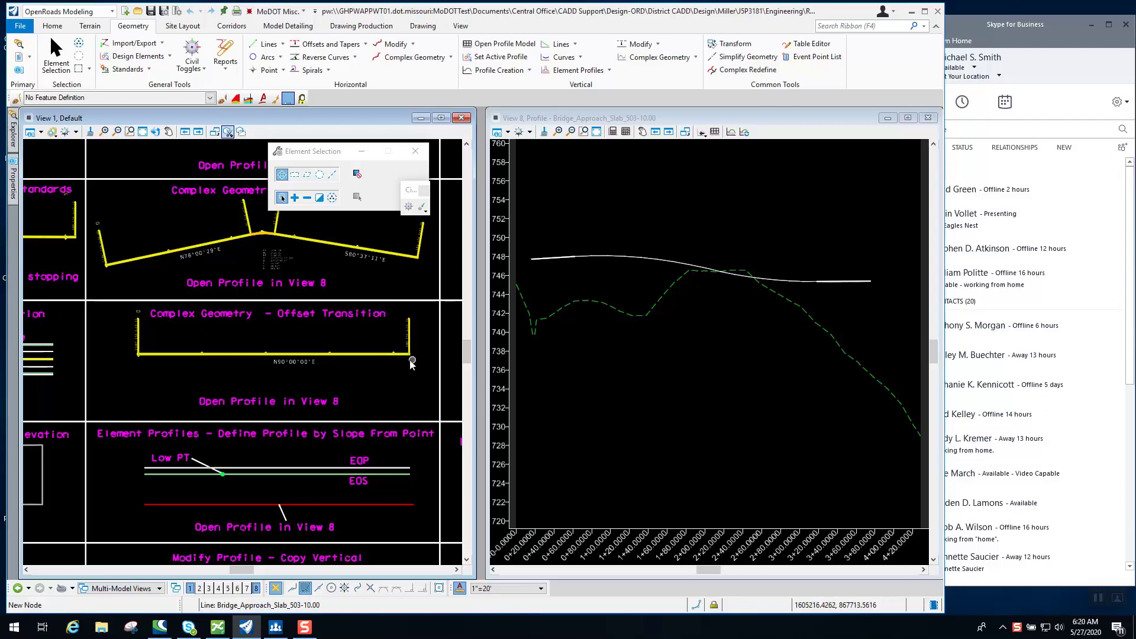
pyautogui.click(242, 353)
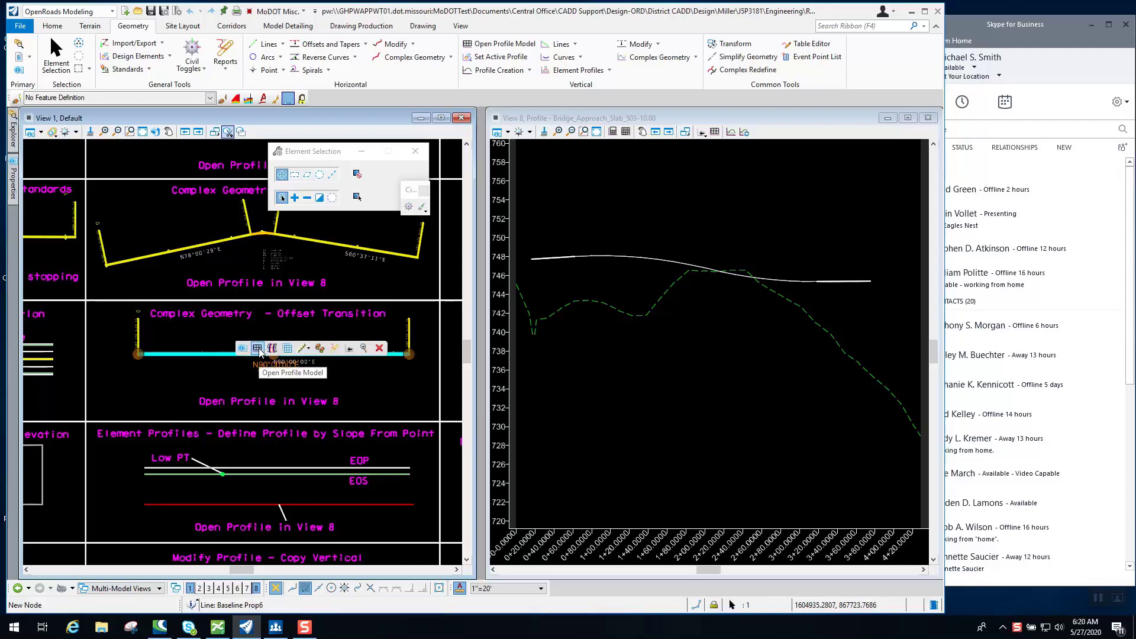
pyautogui.click(257, 349)
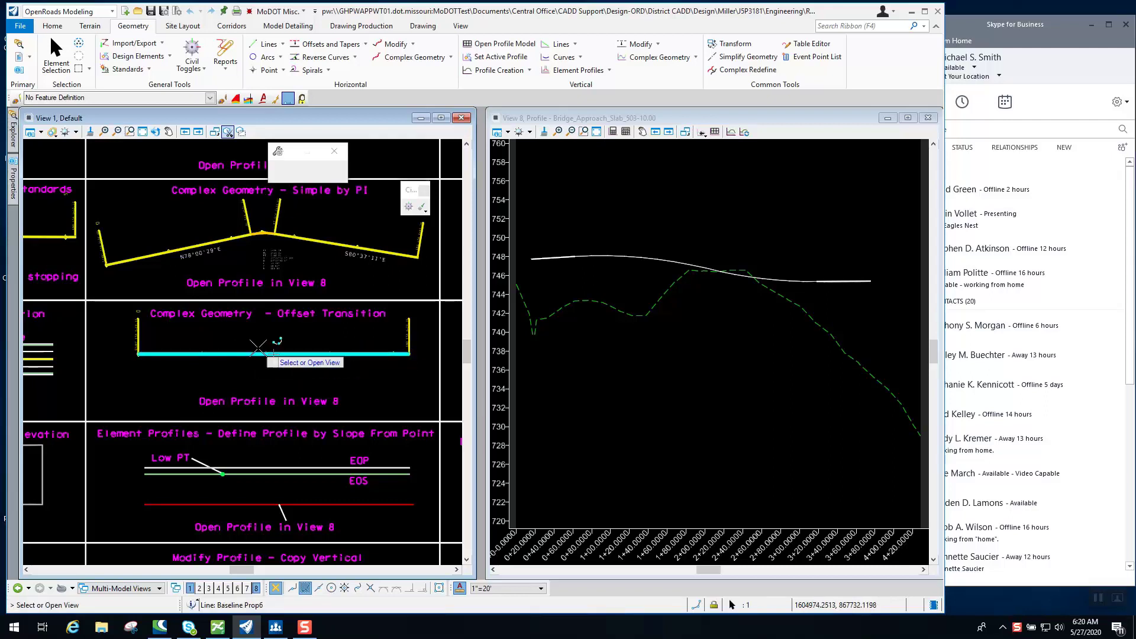
pyautogui.click(716, 344)
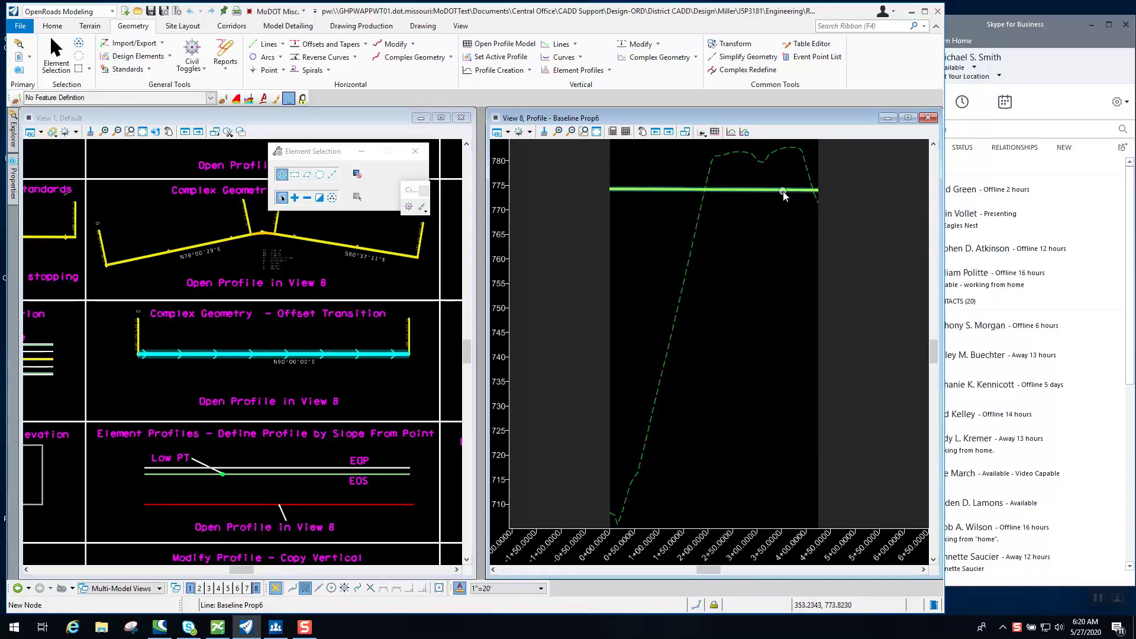
# Set up a Profile Offset Transition using the Single Offset method, with the offset locked at 1.5 and the name "above"
pyautogui.moveTo(784, 196)
pyautogui.scroll(2, 817, 155)
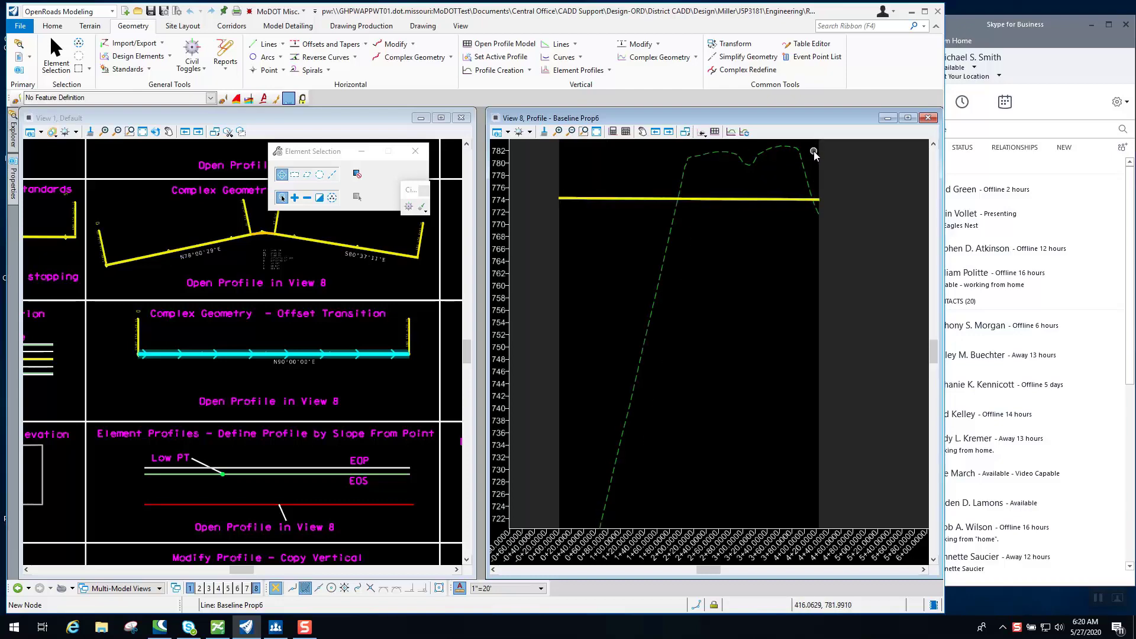
pyautogui.moveTo(816, 155); pyautogui.dragTo(802, 218, button='middle')
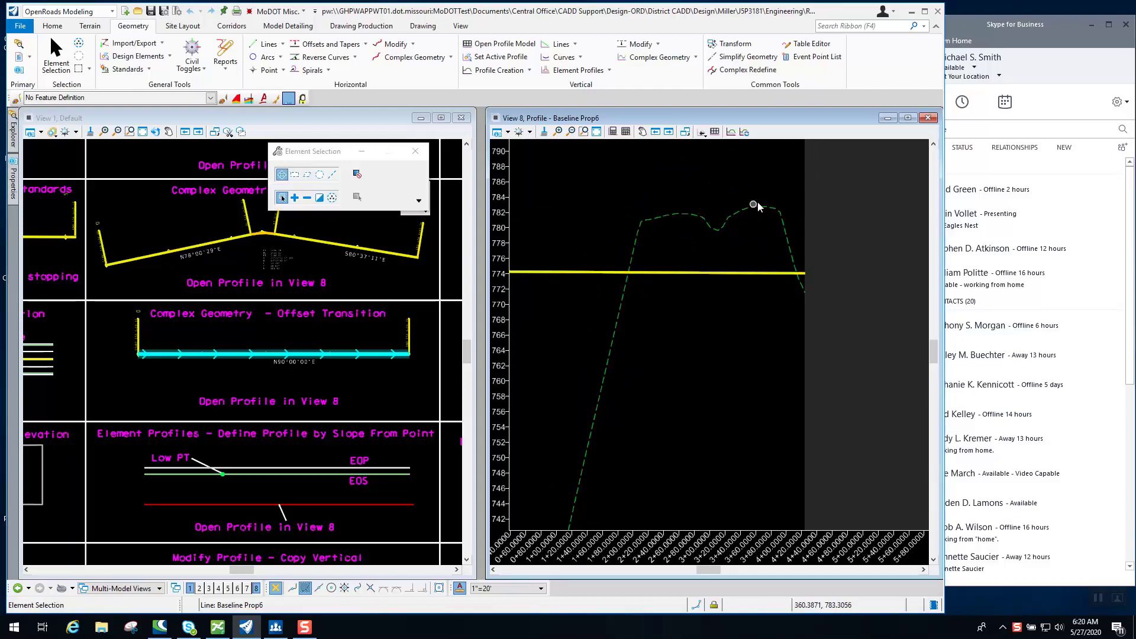
pyautogui.scroll(-1, 609, 237)
pyautogui.moveTo(609, 238); pyautogui.dragTo(672, 243, button='middle')
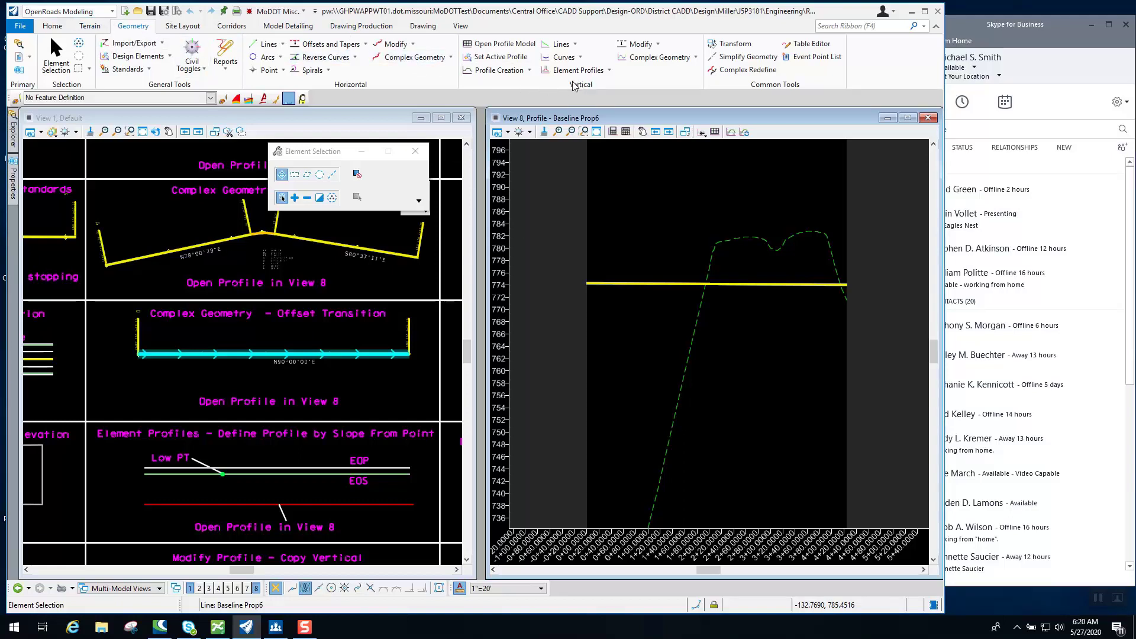
pyautogui.click(696, 58)
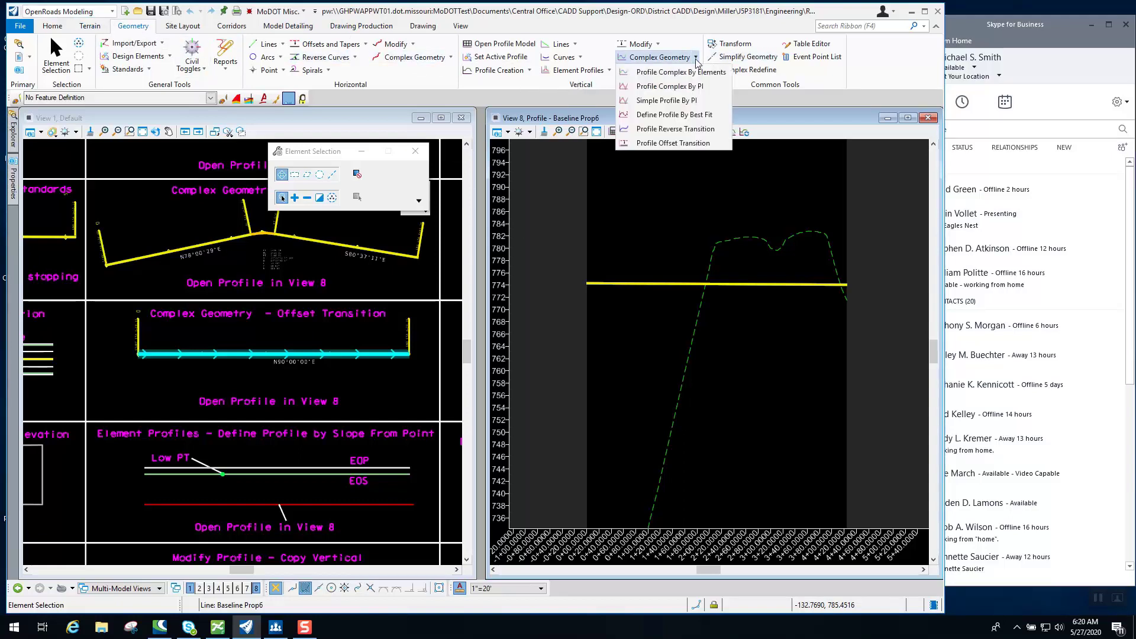
pyautogui.click(697, 146)
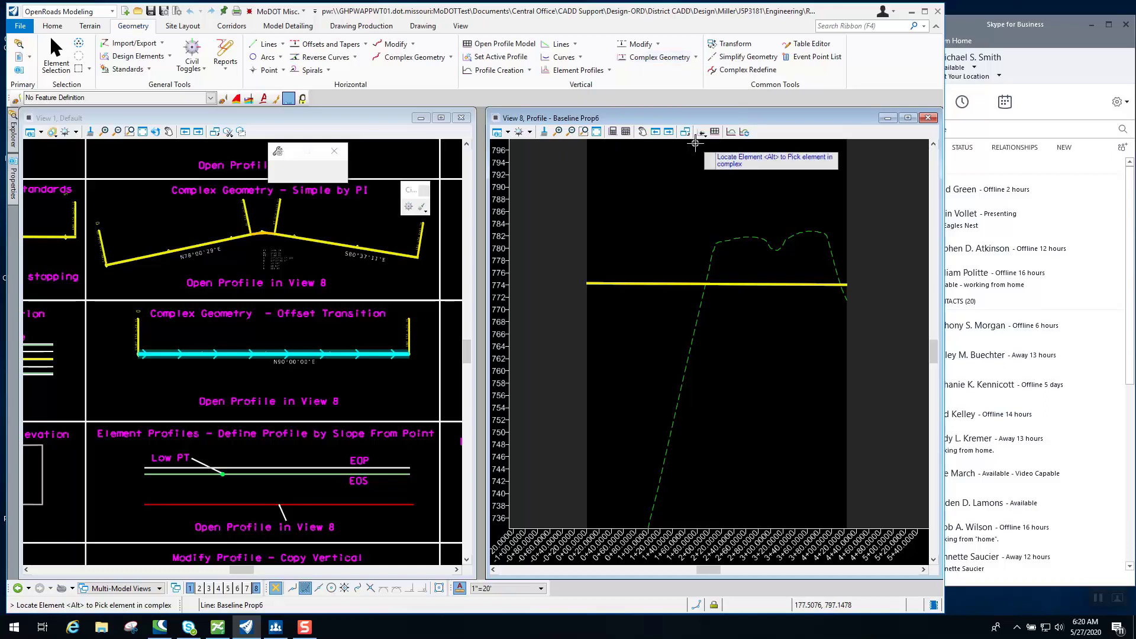
pyautogui.moveTo(306, 155); pyautogui.dragTo(333, 146)
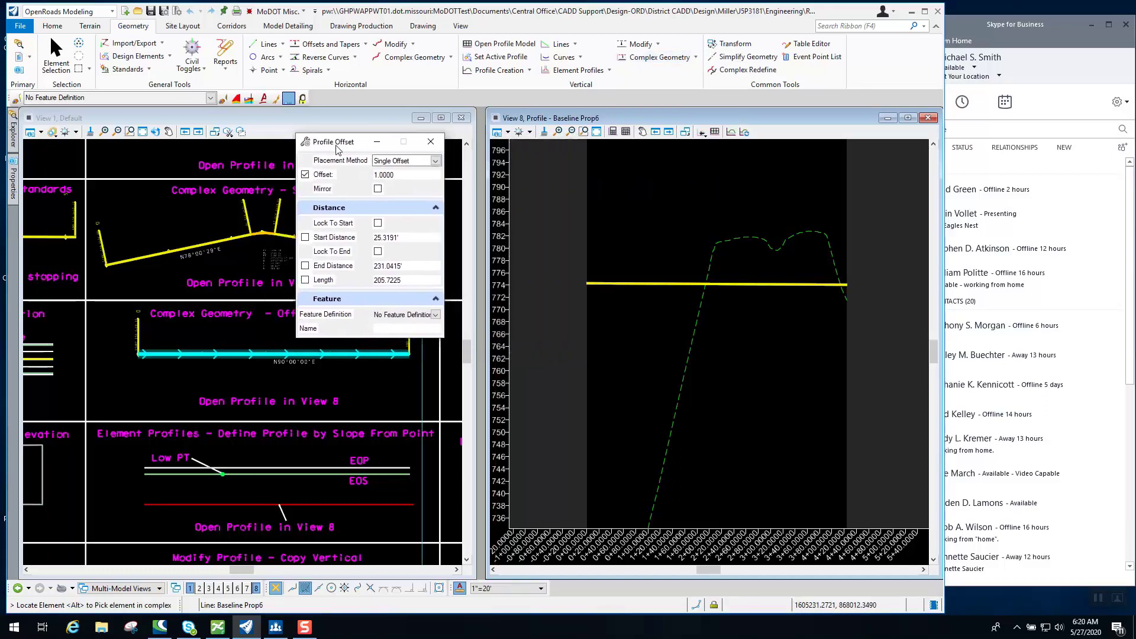
pyautogui.click(435, 161)
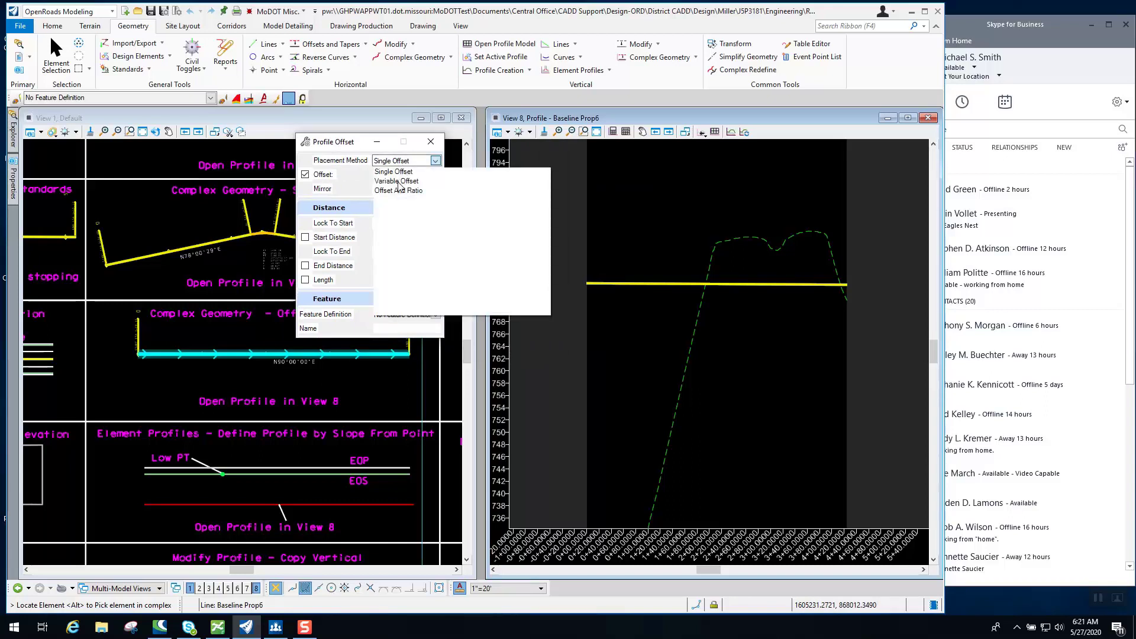
pyautogui.click(339, 146)
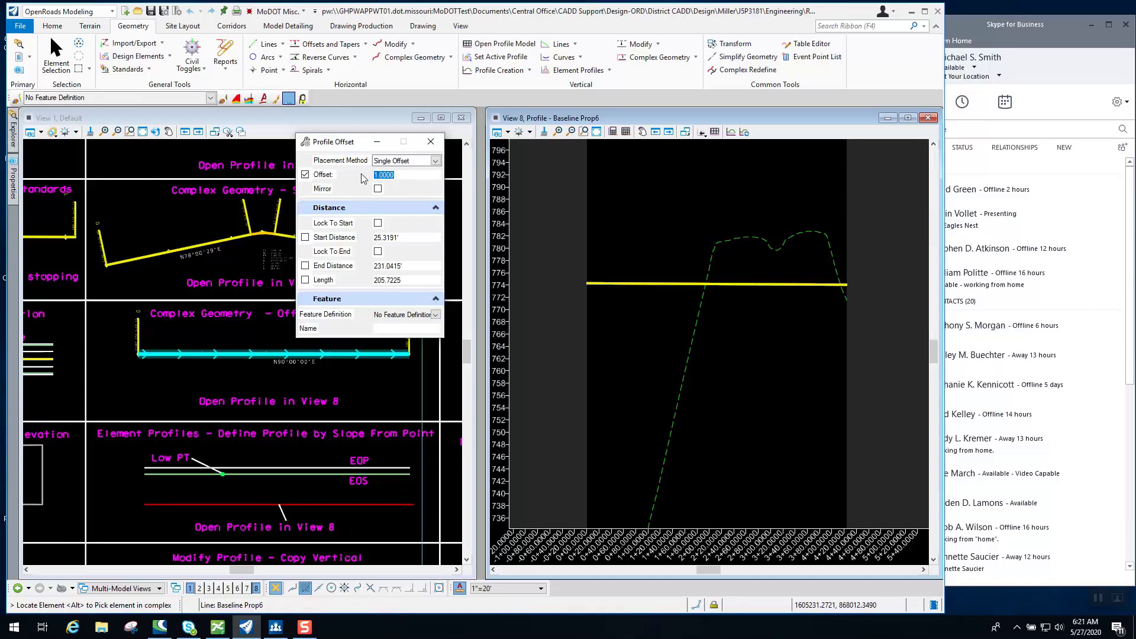
pyautogui.write('1')
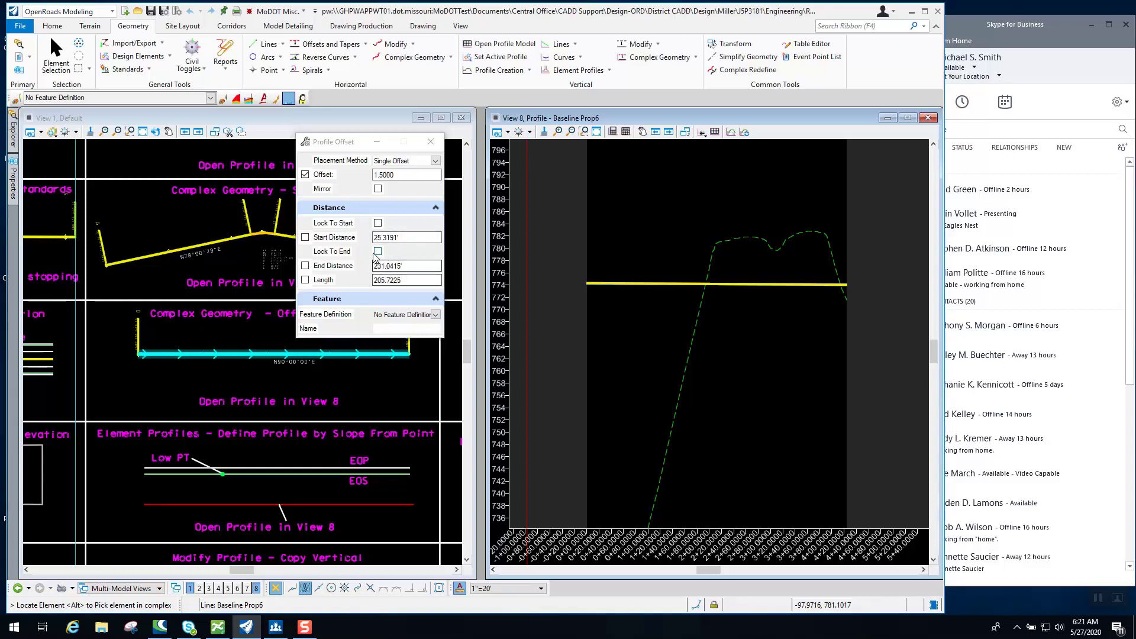
pyautogui.click(397, 329)
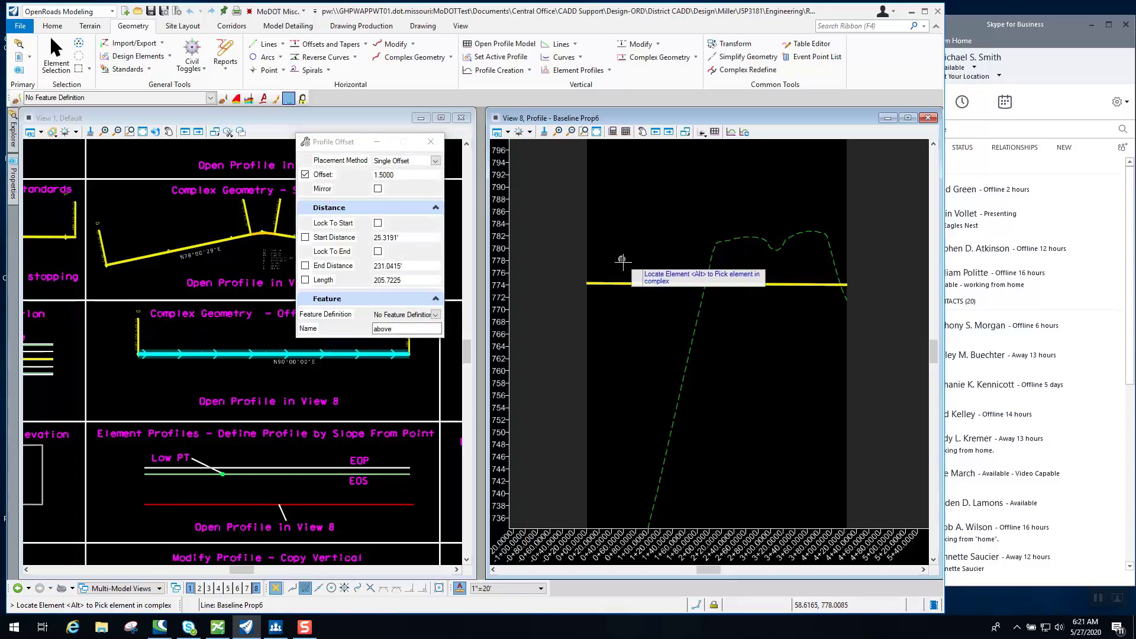
# Place the single offset above the yellow profile along its full length, without mirroring, and end the command
pyautogui.click(626, 283)
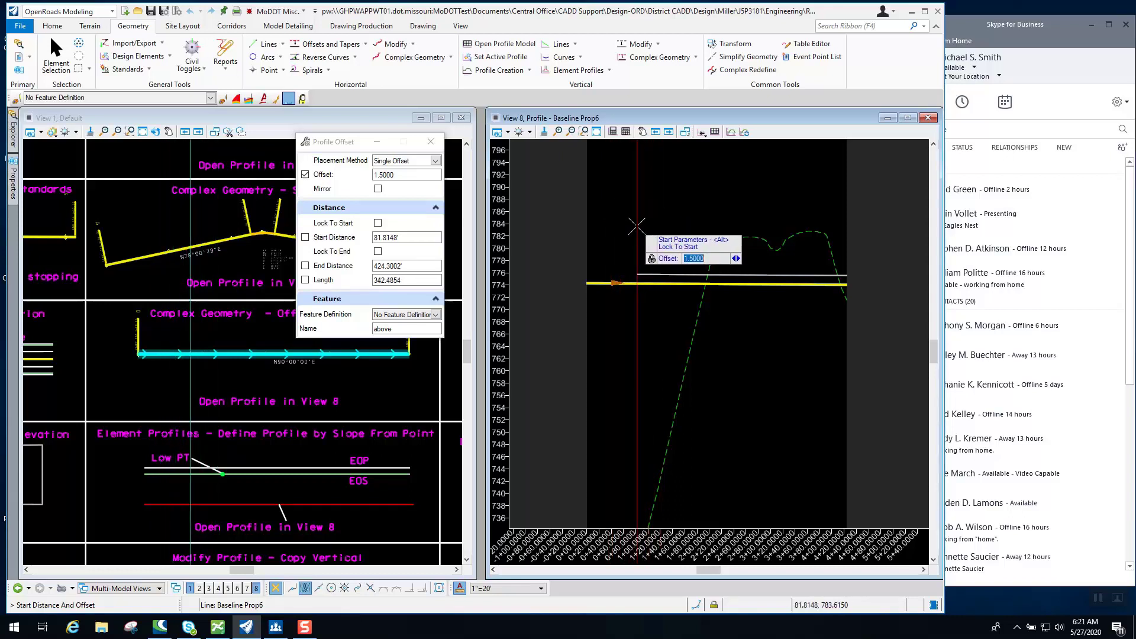
pyautogui.click(555, 221)
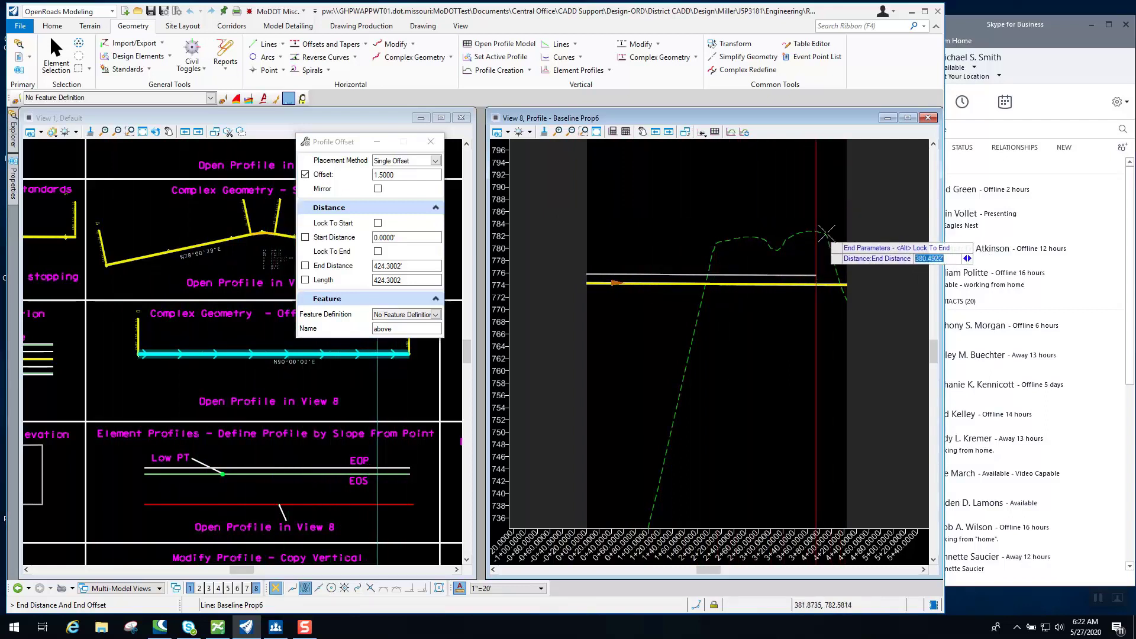
pyautogui.click(888, 239)
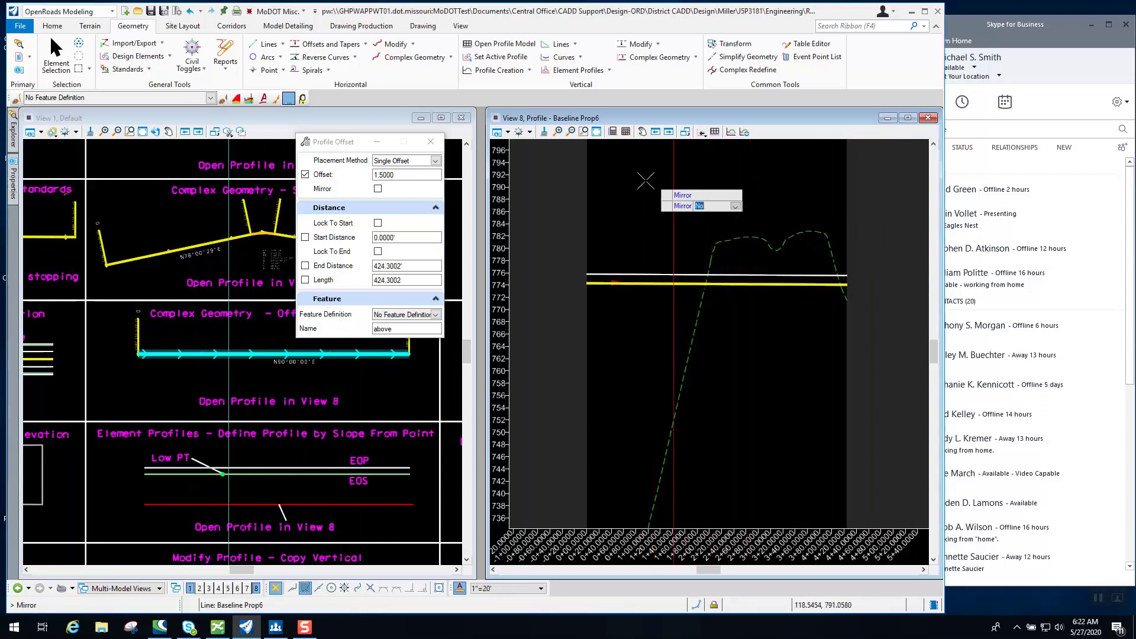
pyautogui.click(672, 201)
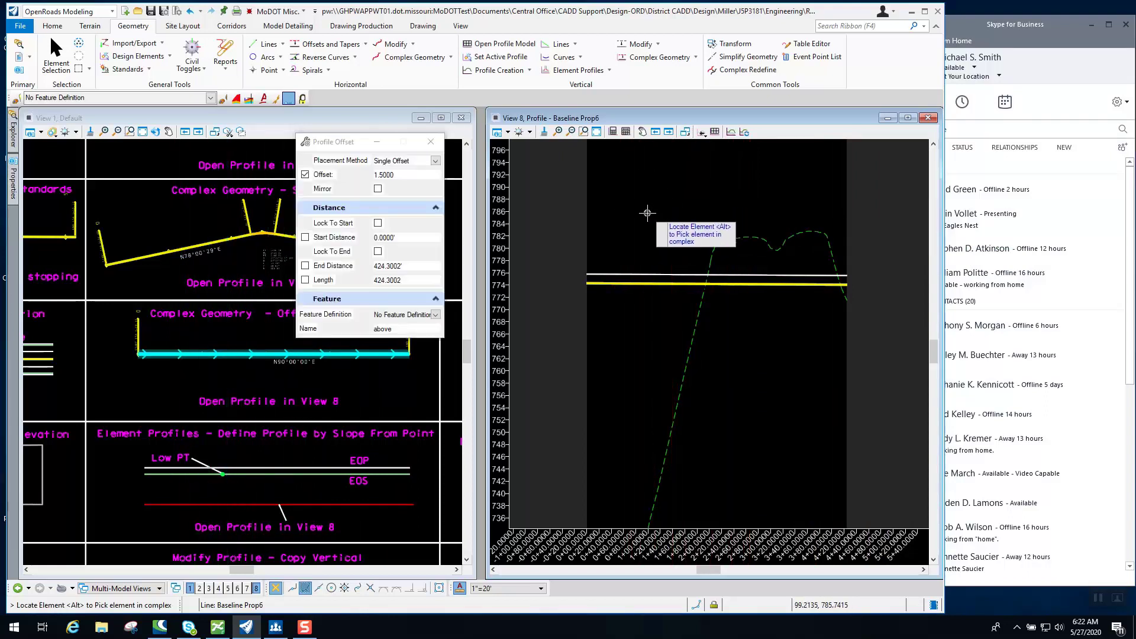
pyautogui.press('Escape')
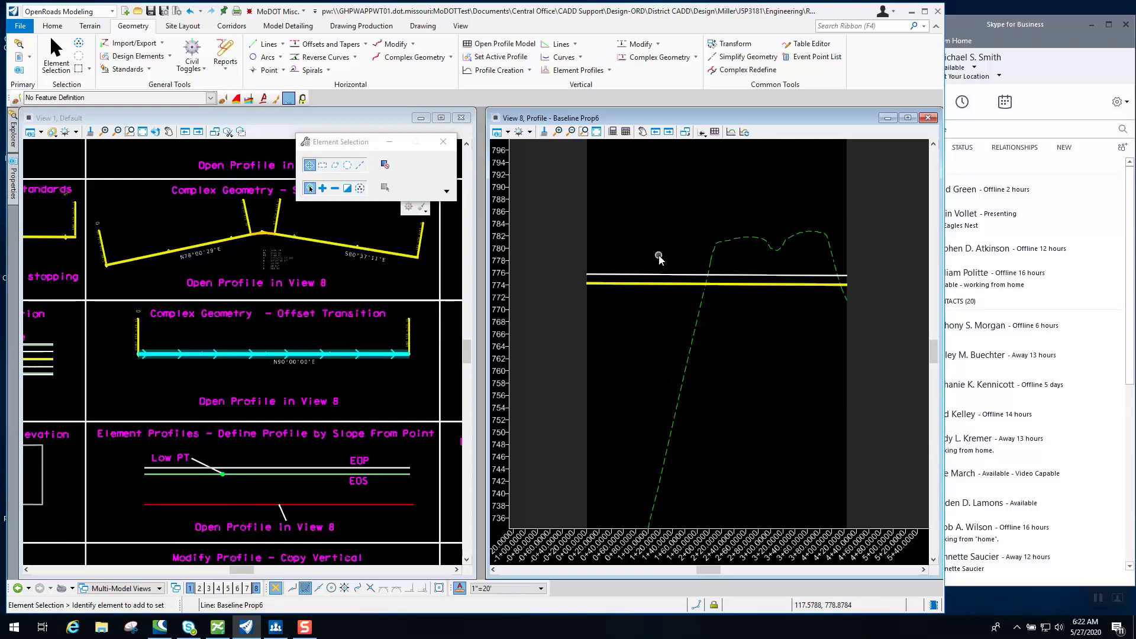
# Select the new offset profile and examine its offset dimensions at the middle and start of the baseline profile
pyautogui.click(665, 276)
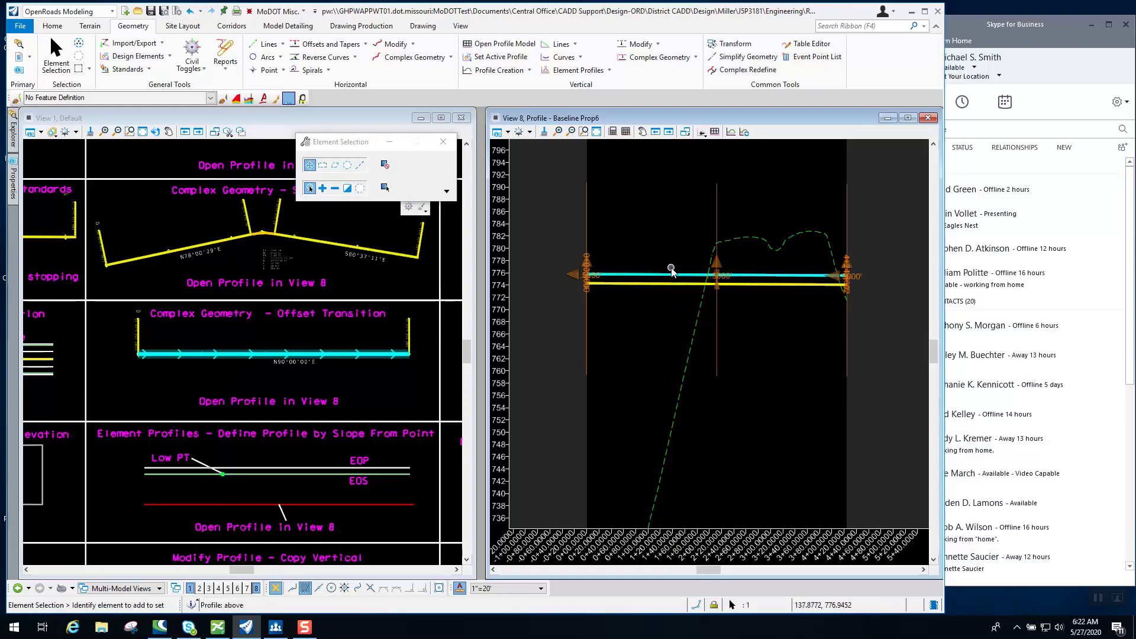
pyautogui.scroll(6, 720, 278)
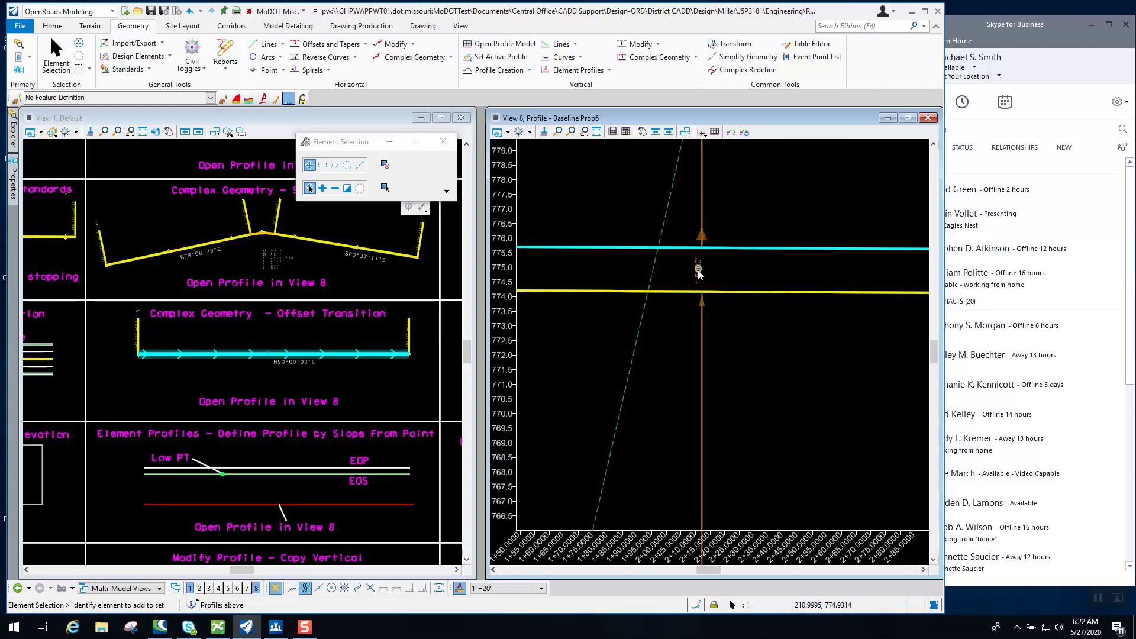
pyautogui.scroll(-6, 699, 272)
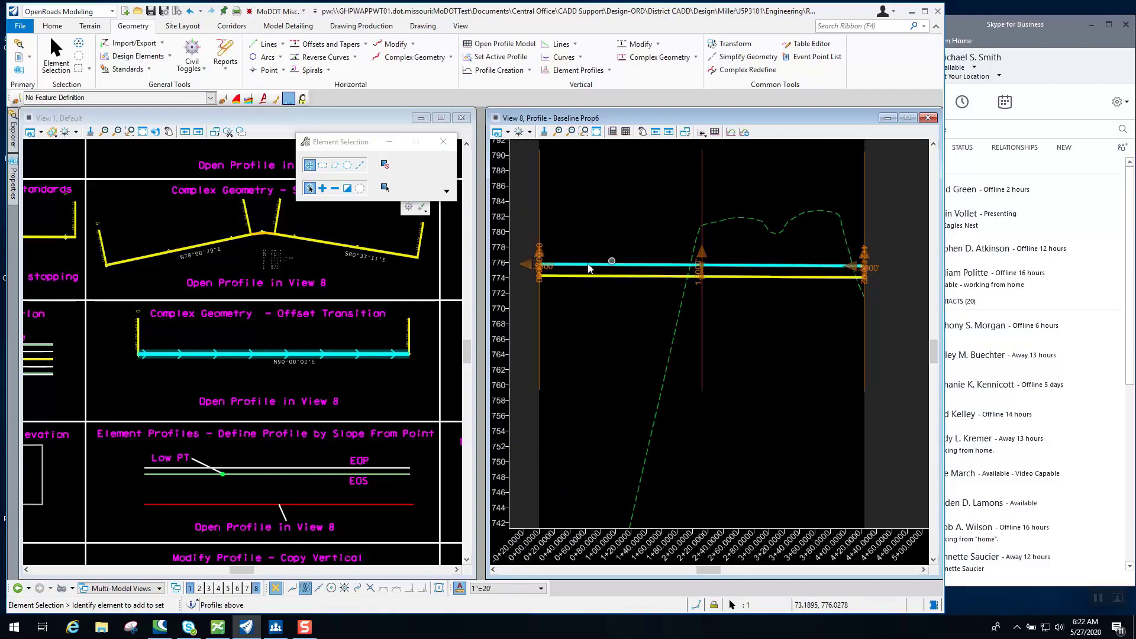
pyautogui.scroll(1, 540, 269)
pyautogui.scroll(2, 540, 269)
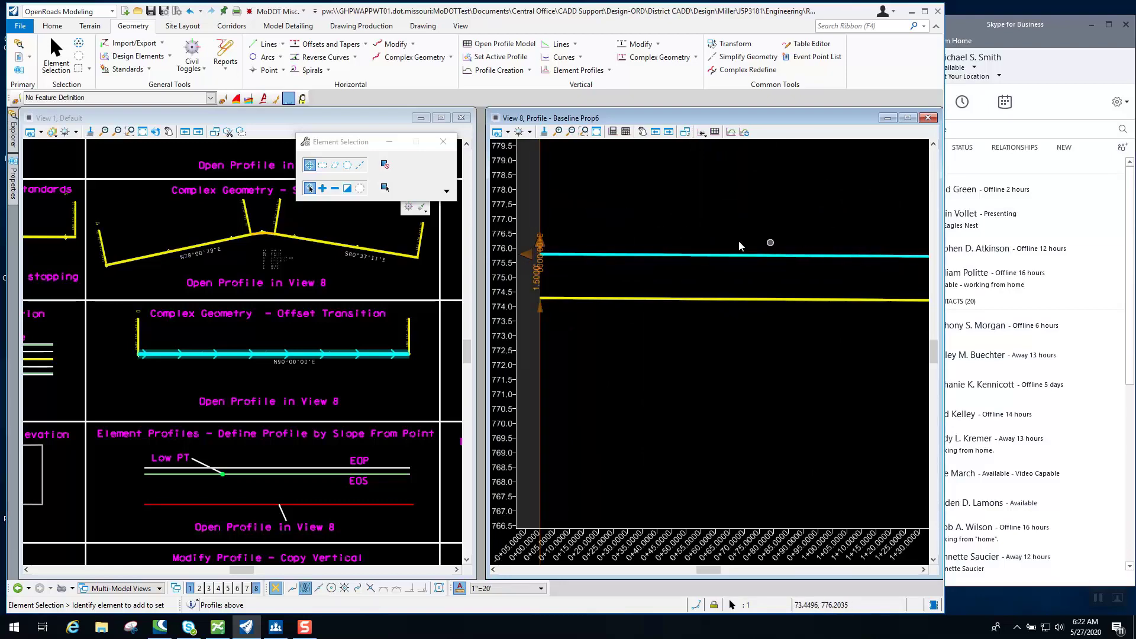
pyautogui.scroll(-2, 679, 264)
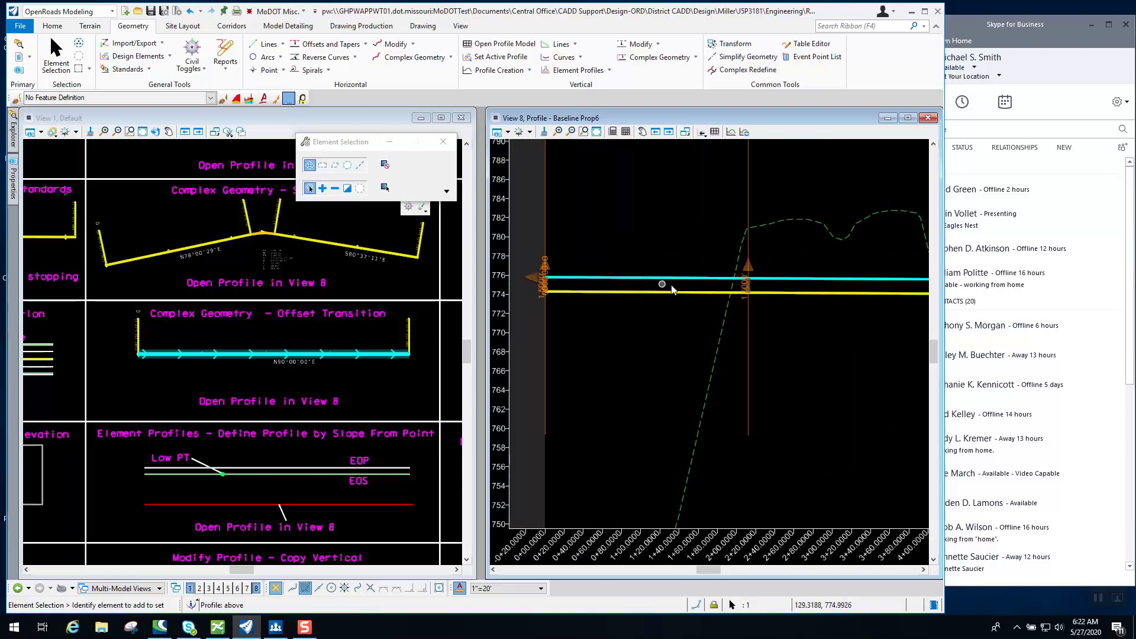
pyautogui.scroll(-2, 672, 290)
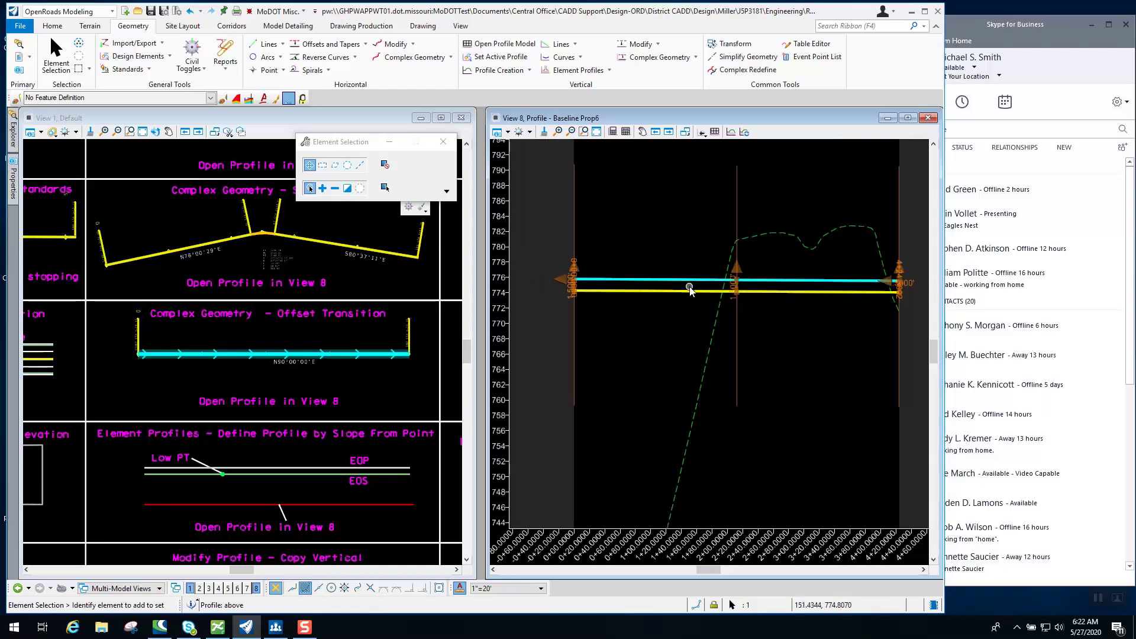
pyautogui.click(655, 304)
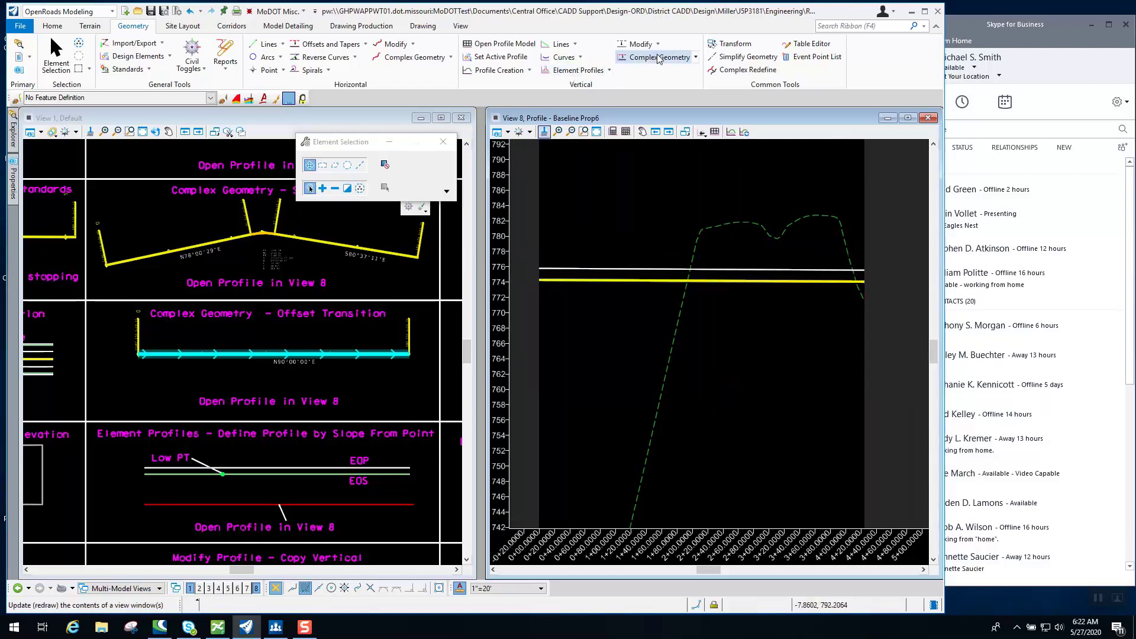
# Set up a Variable Offset profile transition with start offset 2, end offset 1, and both ends locked to the profile's start and end
pyautogui.click(696, 57)
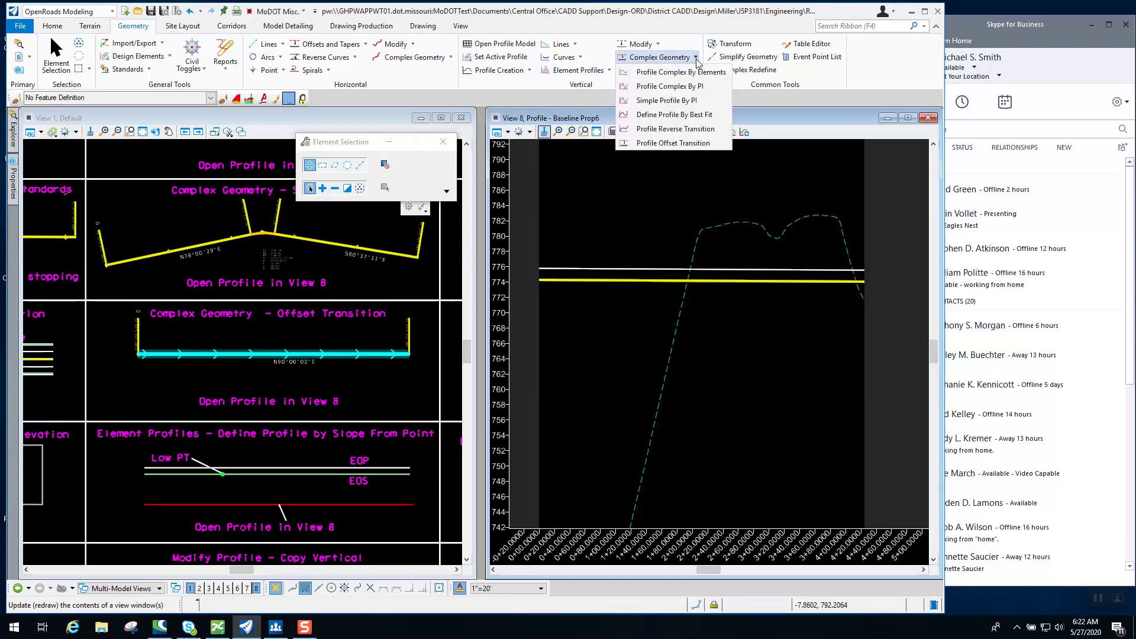
pyautogui.click(673, 143)
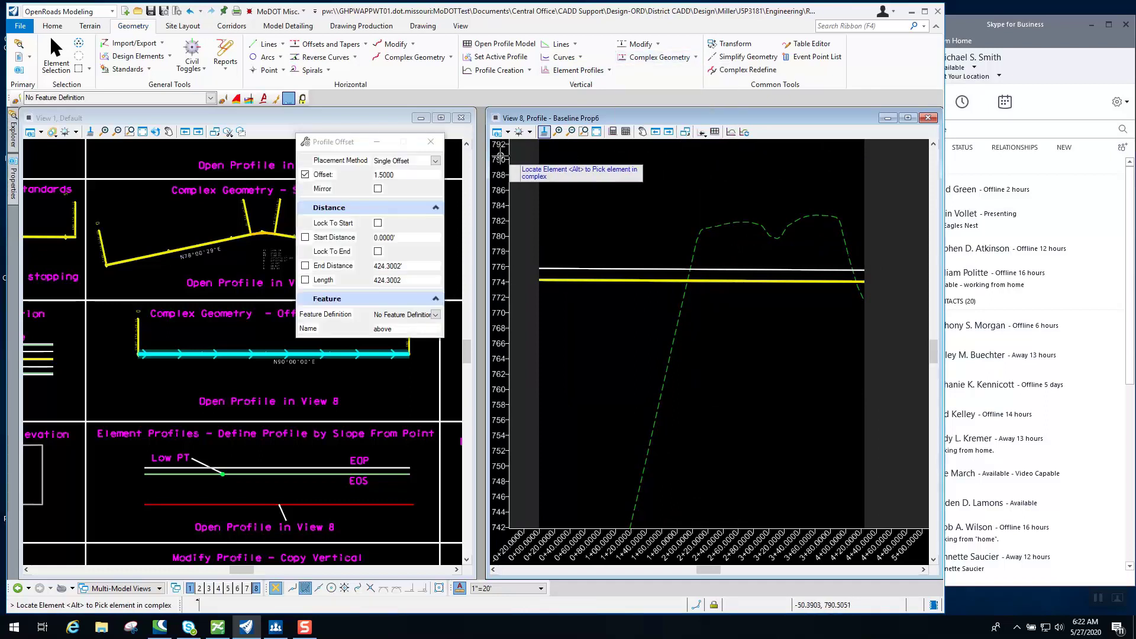
pyautogui.click(435, 160)
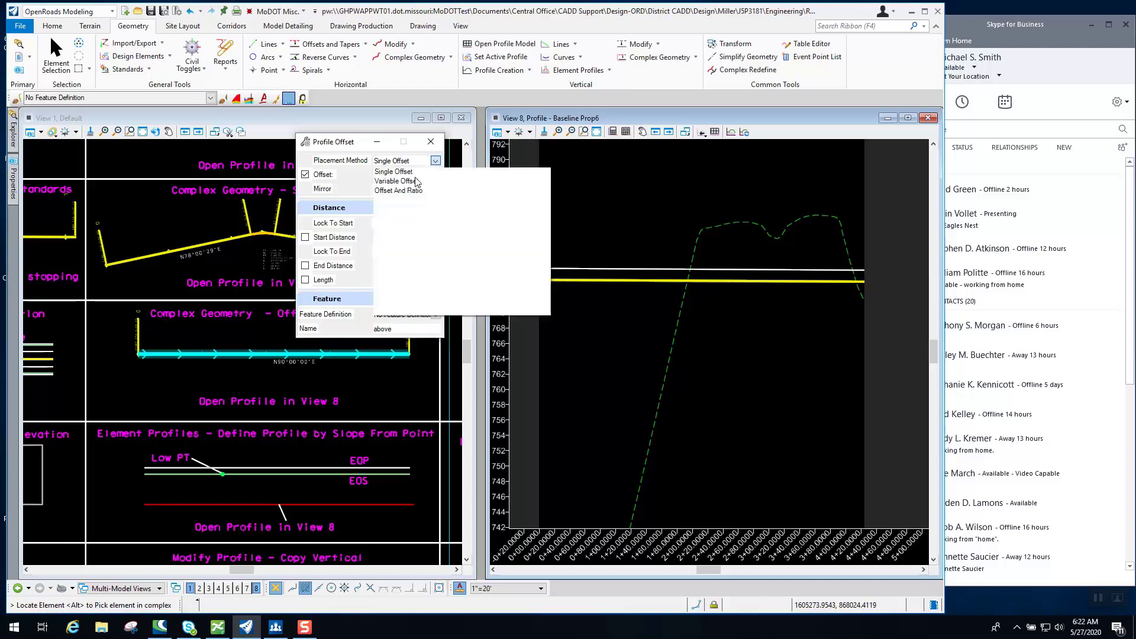
pyautogui.click(416, 182)
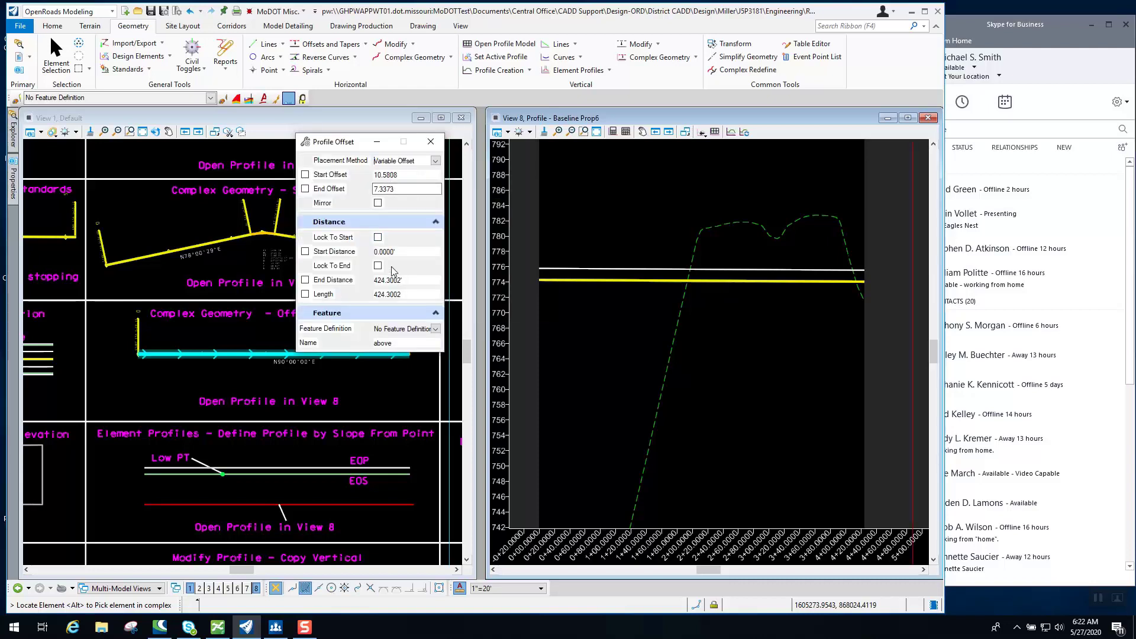
pyautogui.click(306, 174)
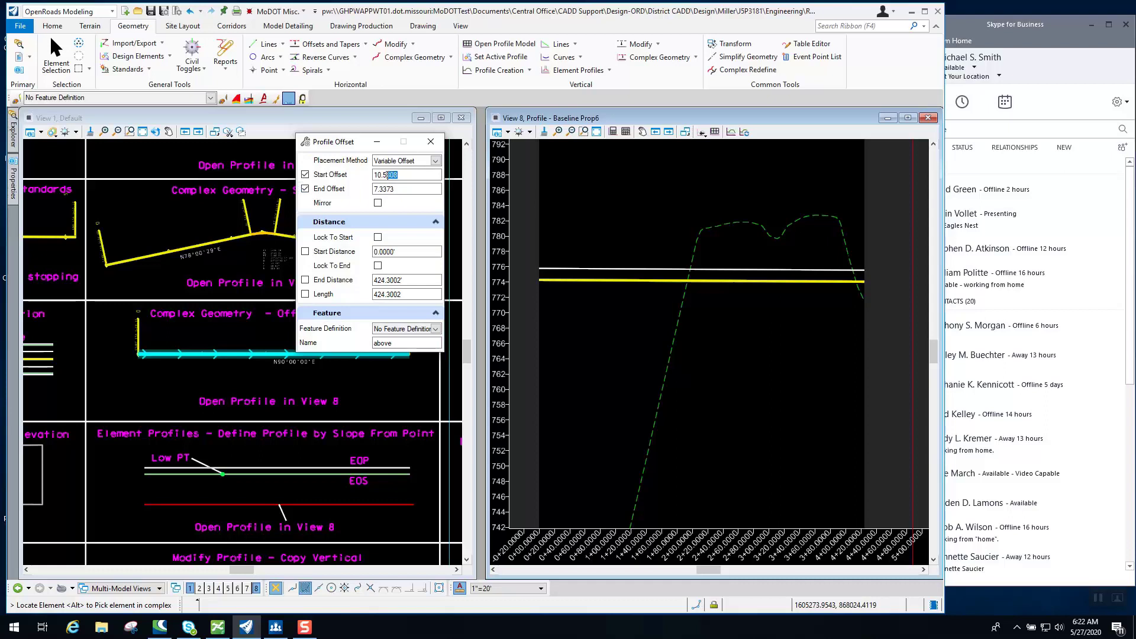
pyautogui.write('2')
pyautogui.press('Tab')
pyautogui.click(379, 237)
pyautogui.click(378, 265)
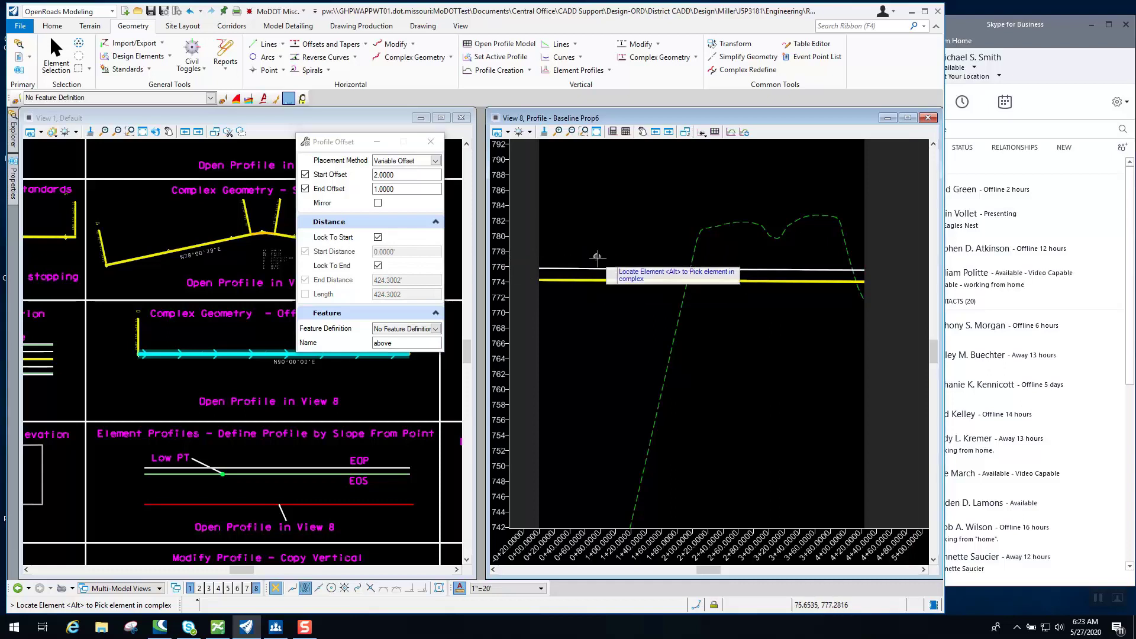
# Place the variable offset above the yellow profile from its start to its end, without mirroring, and end the command
pyautogui.click(601, 278)
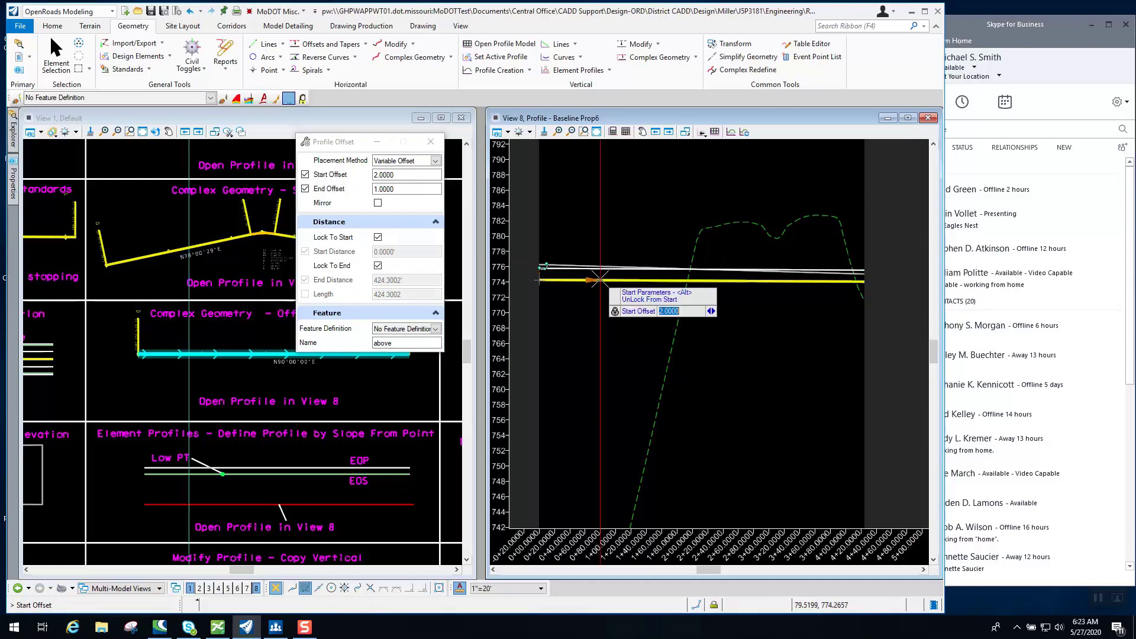
pyautogui.click(552, 236)
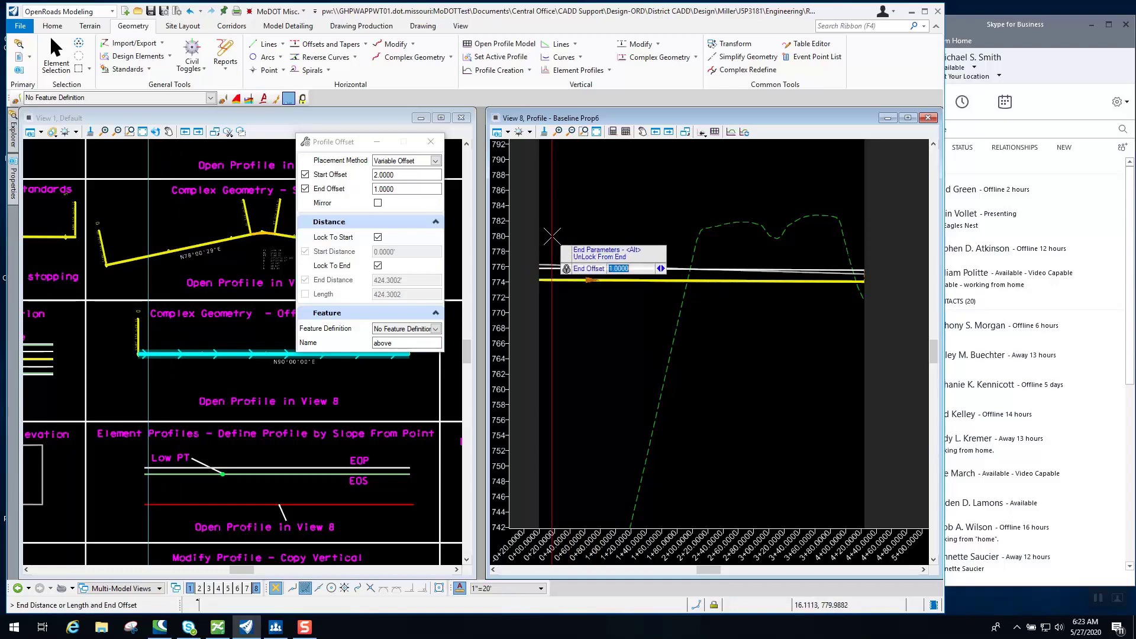
pyautogui.click(840, 305)
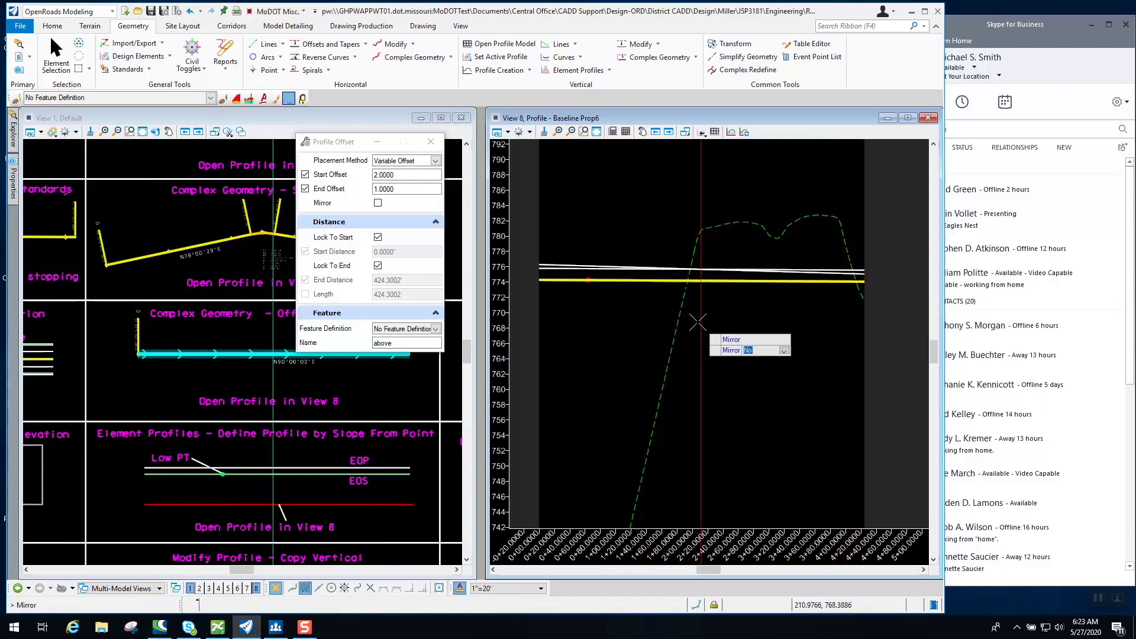
pyautogui.click(745, 334)
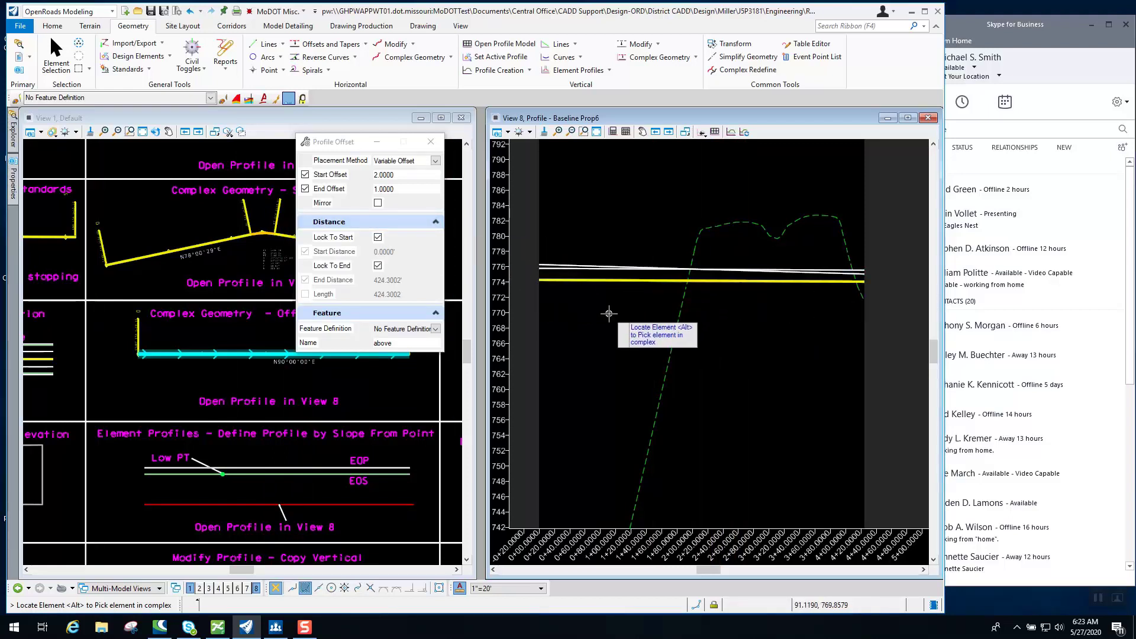
pyautogui.rightClick(573, 327)
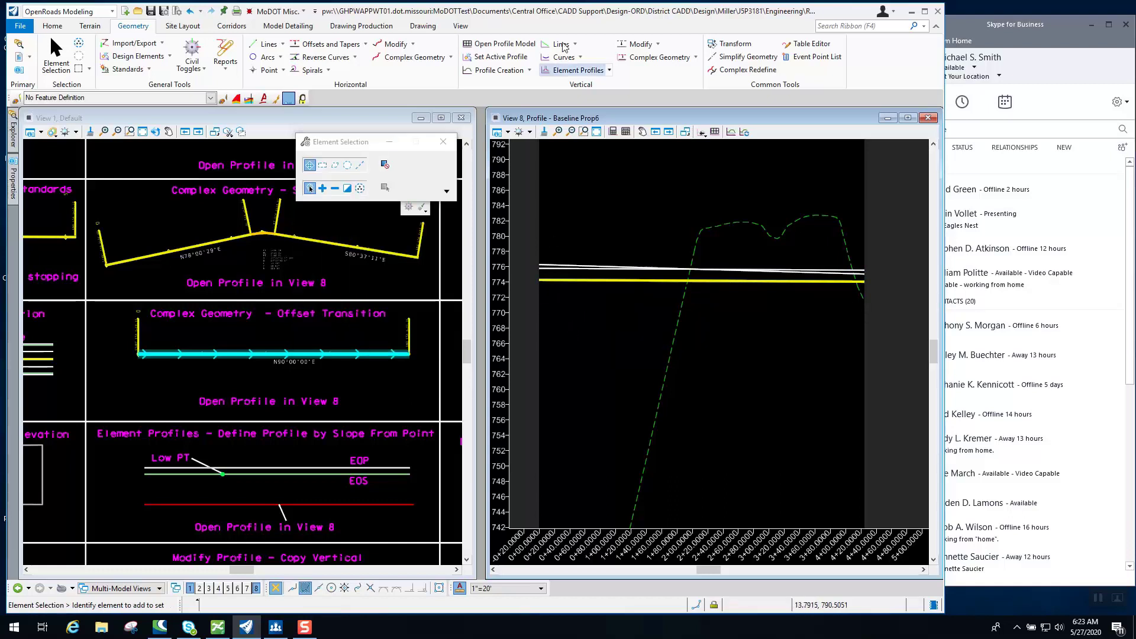
# Set up a Profile Offset Transition with the Offset And Ratio method, a 1:200 ratio, and the start and end locks off
pyautogui.click(696, 57)
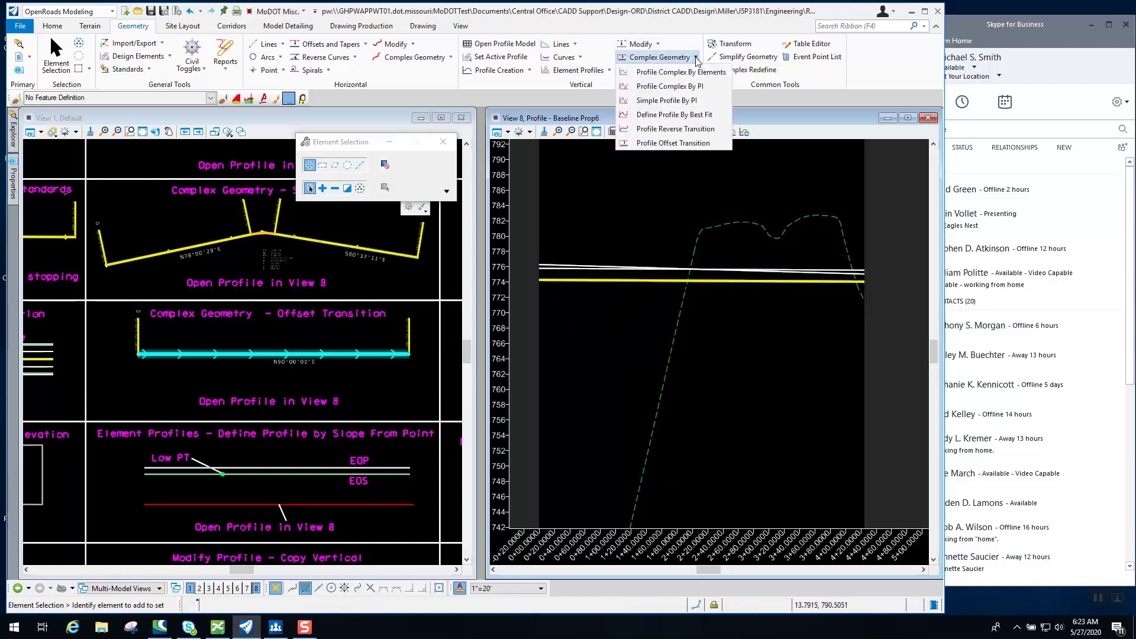
pyautogui.click(700, 145)
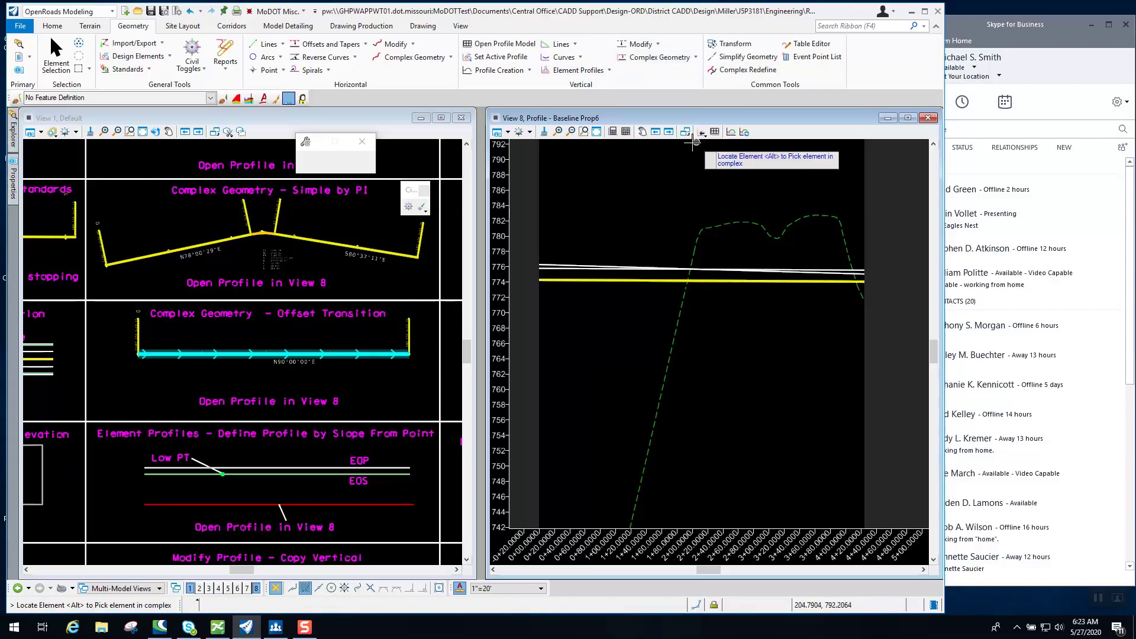
pyautogui.click(435, 161)
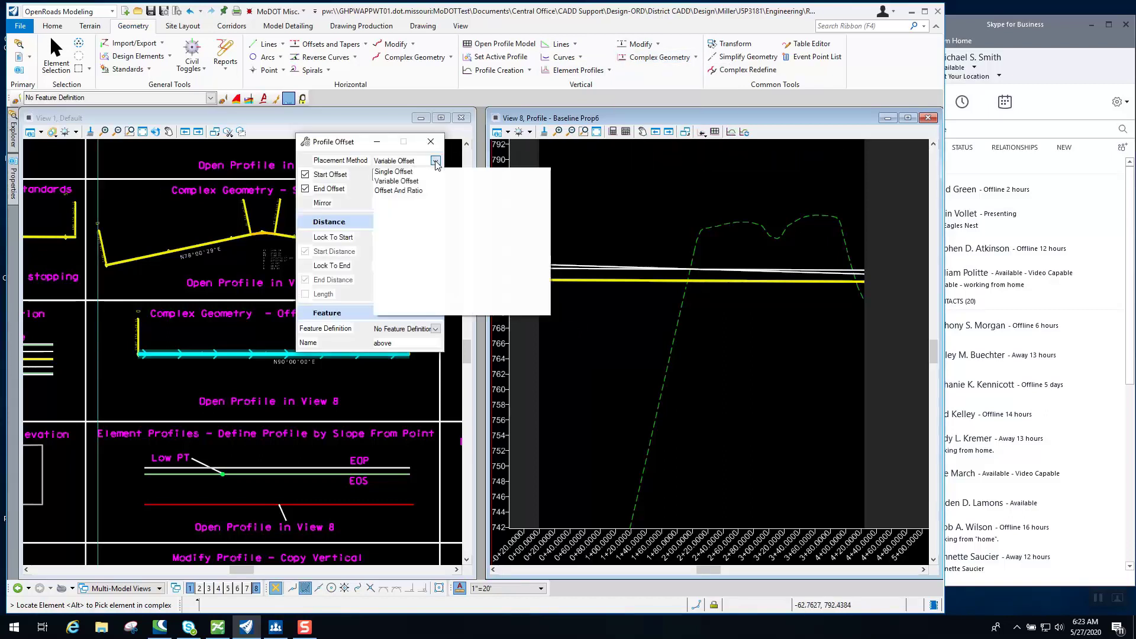
pyautogui.click(407, 191)
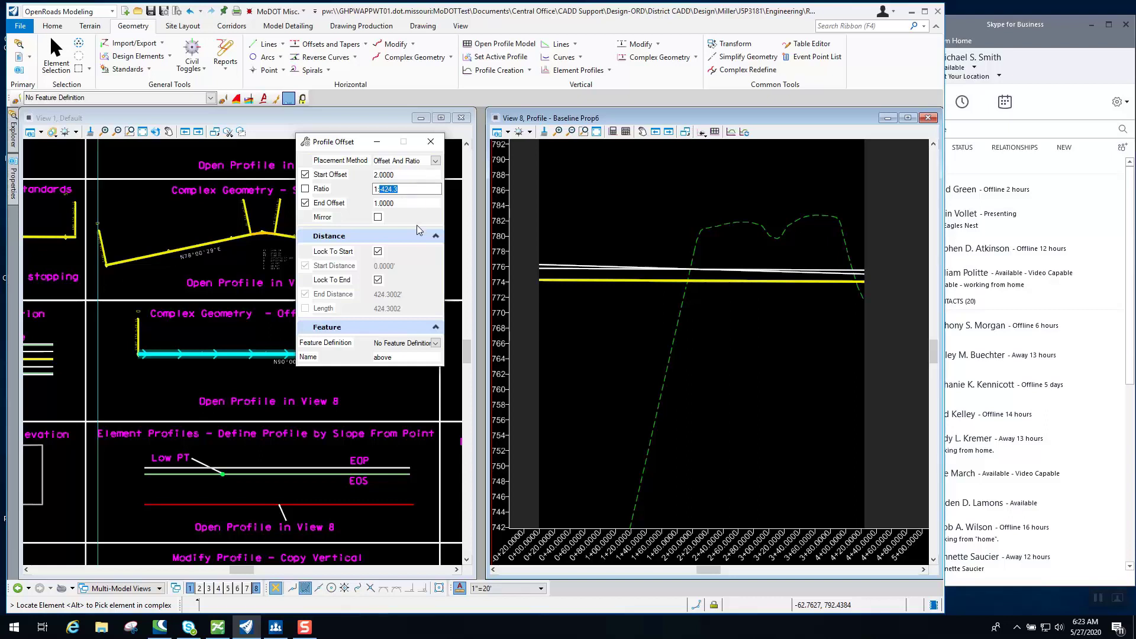
pyautogui.write('20')
pyautogui.press('Return')
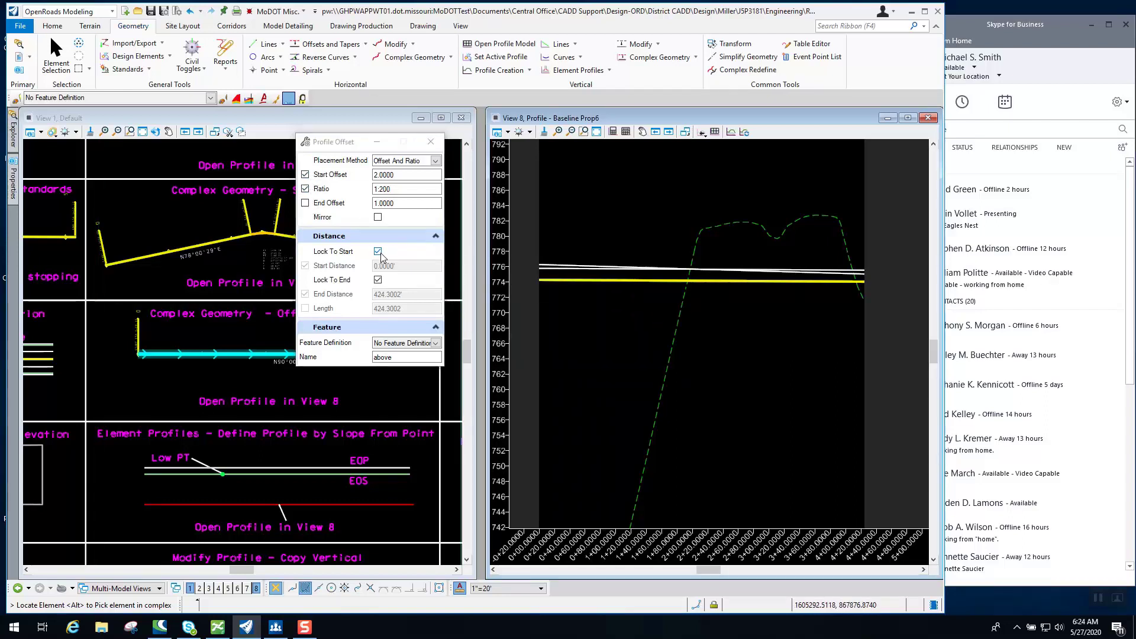
pyautogui.click(378, 280)
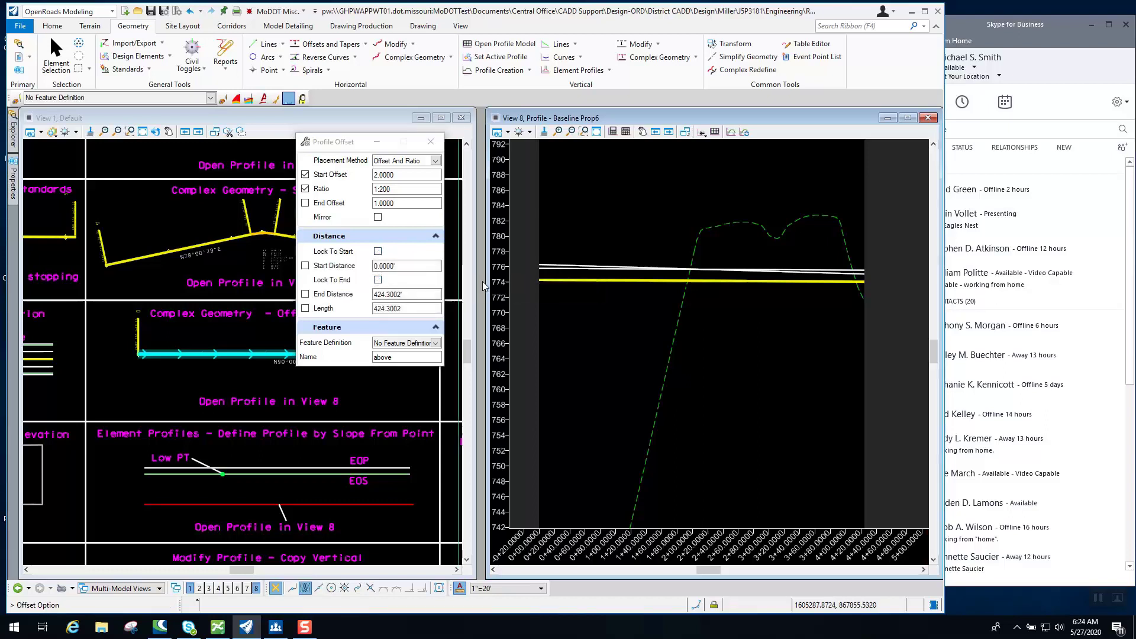
pyautogui.click(611, 282)
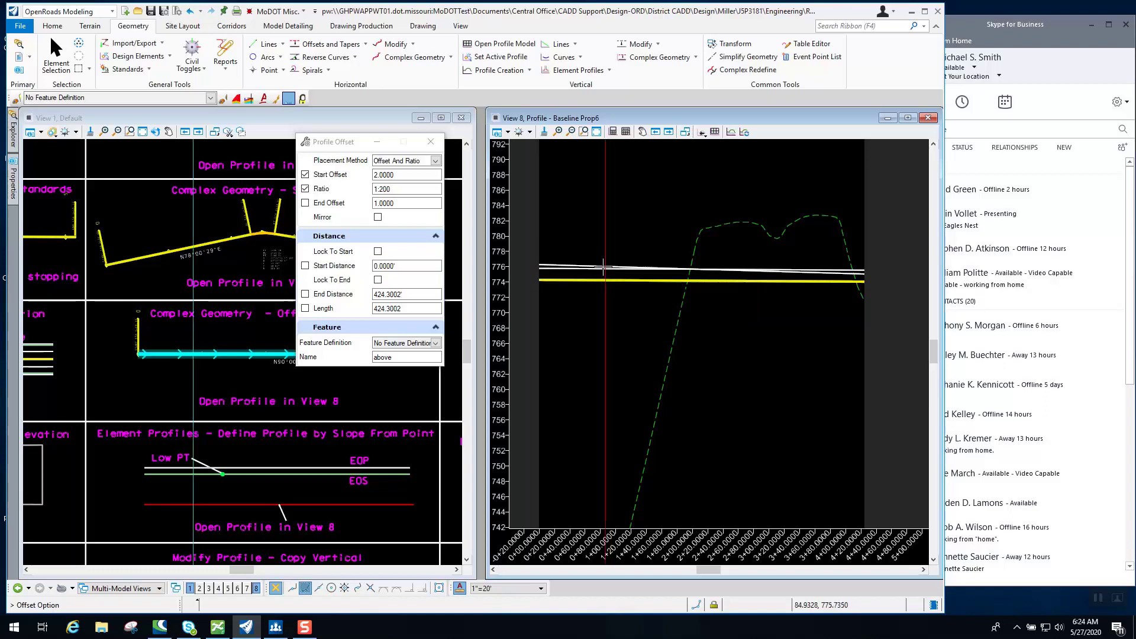
pyautogui.rightClick(580, 242)
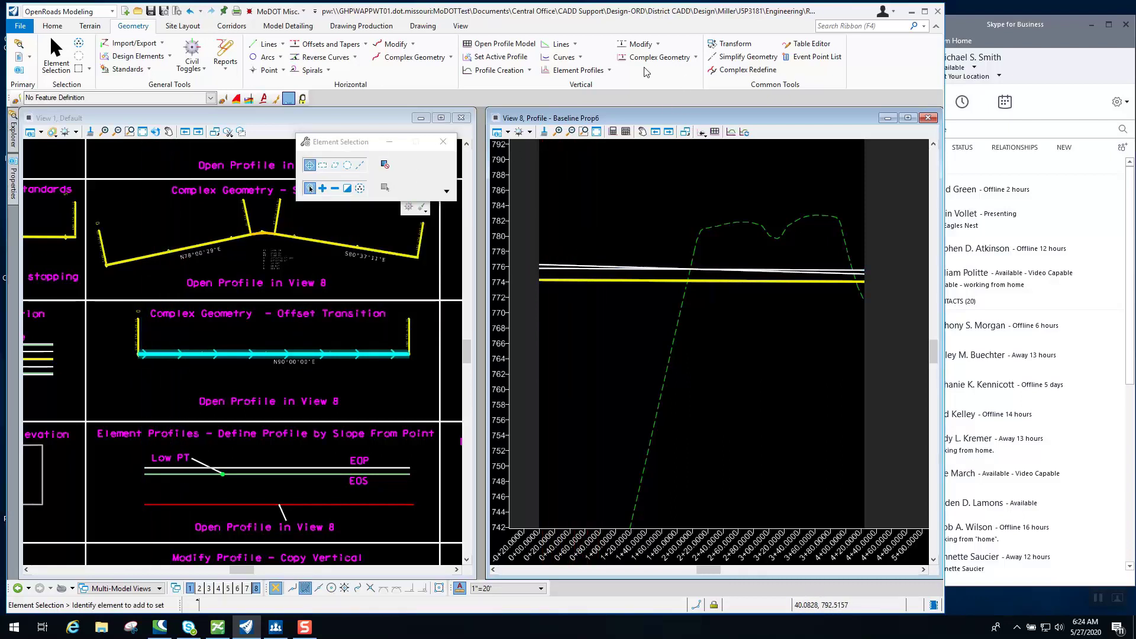
# Place an unmirrored Offset And Ratio transition above the yellow profile from about 13 to 410 ft, with start offset 2 and ratio 1:100
pyautogui.click(696, 58)
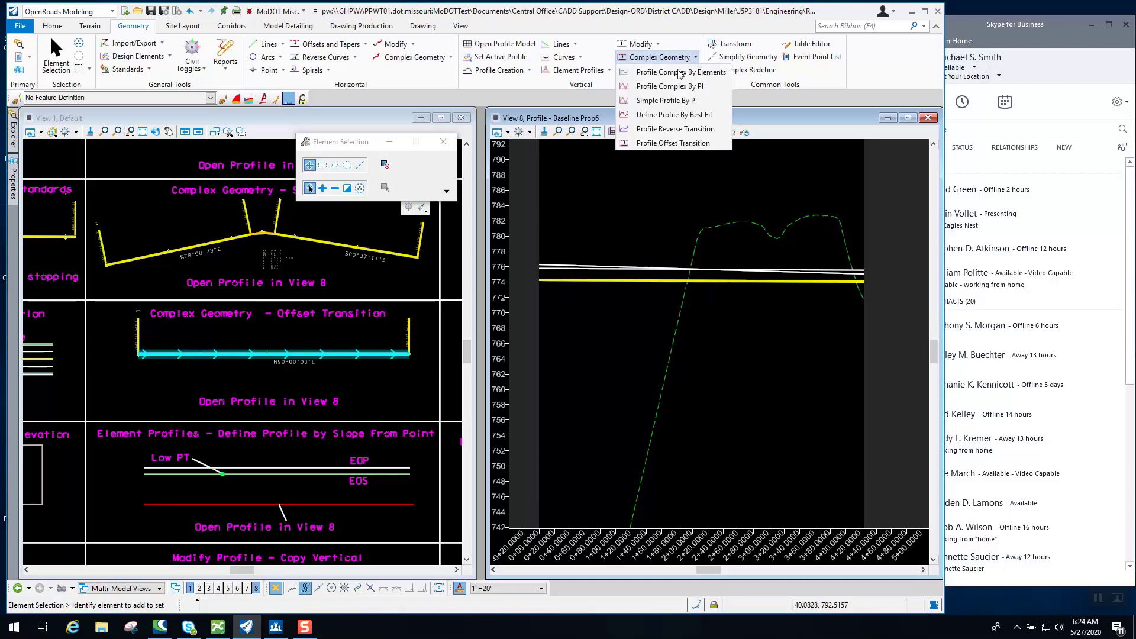
pyautogui.click(687, 144)
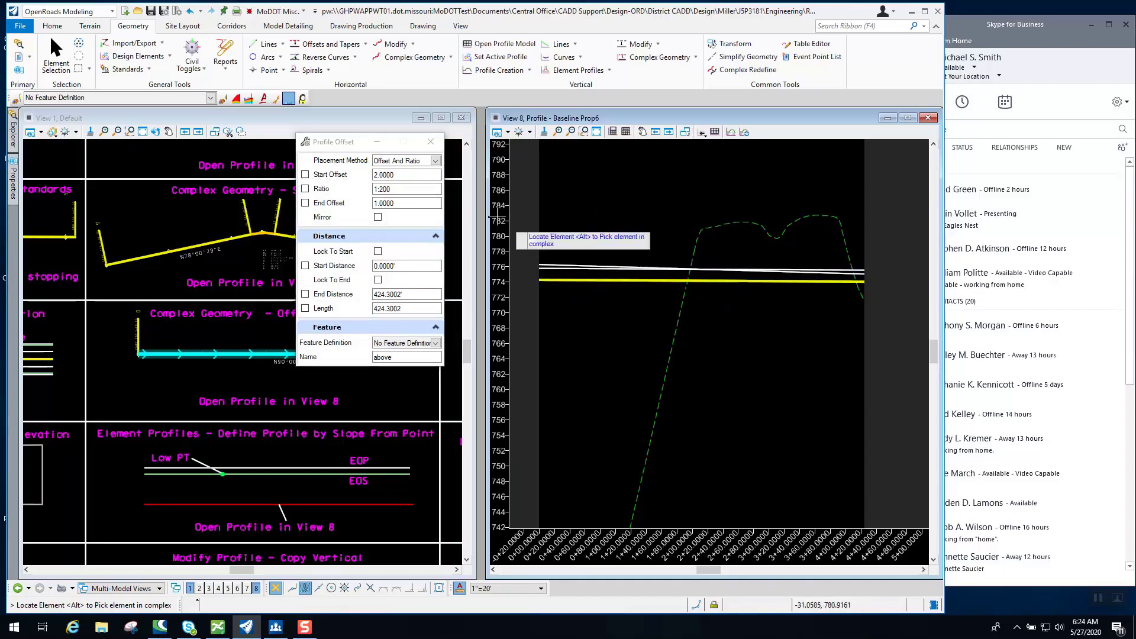
pyautogui.click(596, 276)
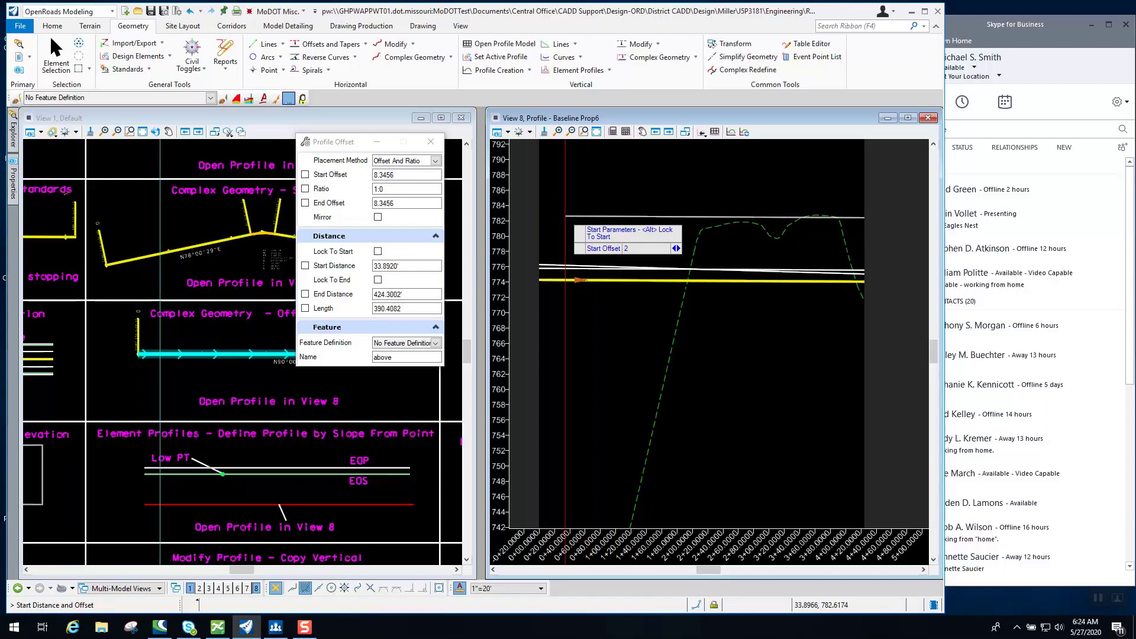
pyautogui.press('Return')
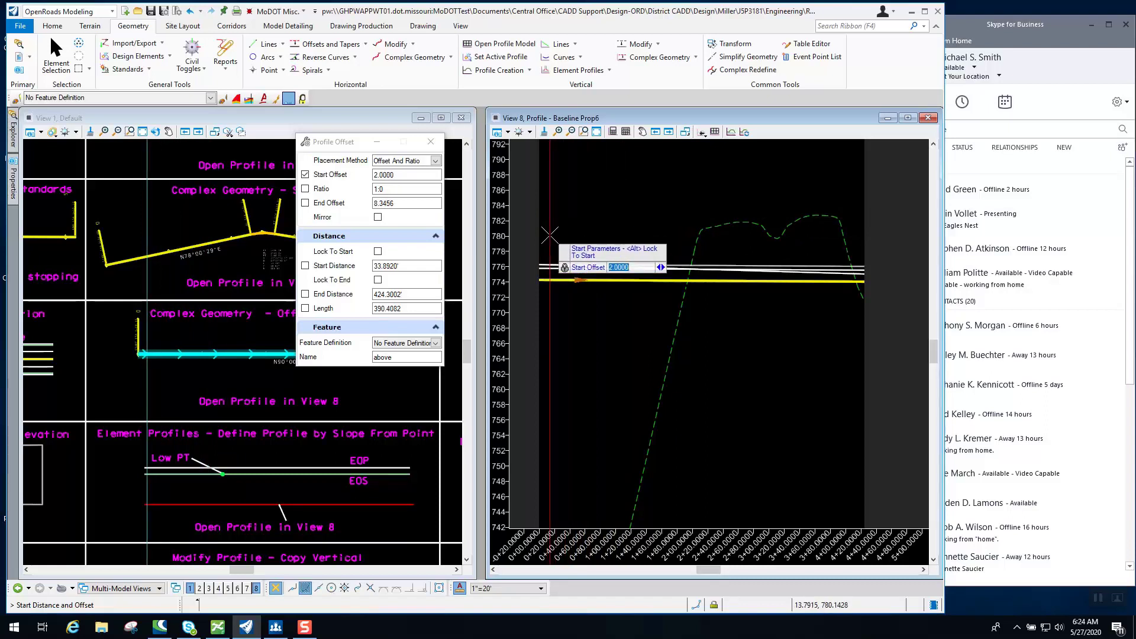
pyautogui.click(549, 261)
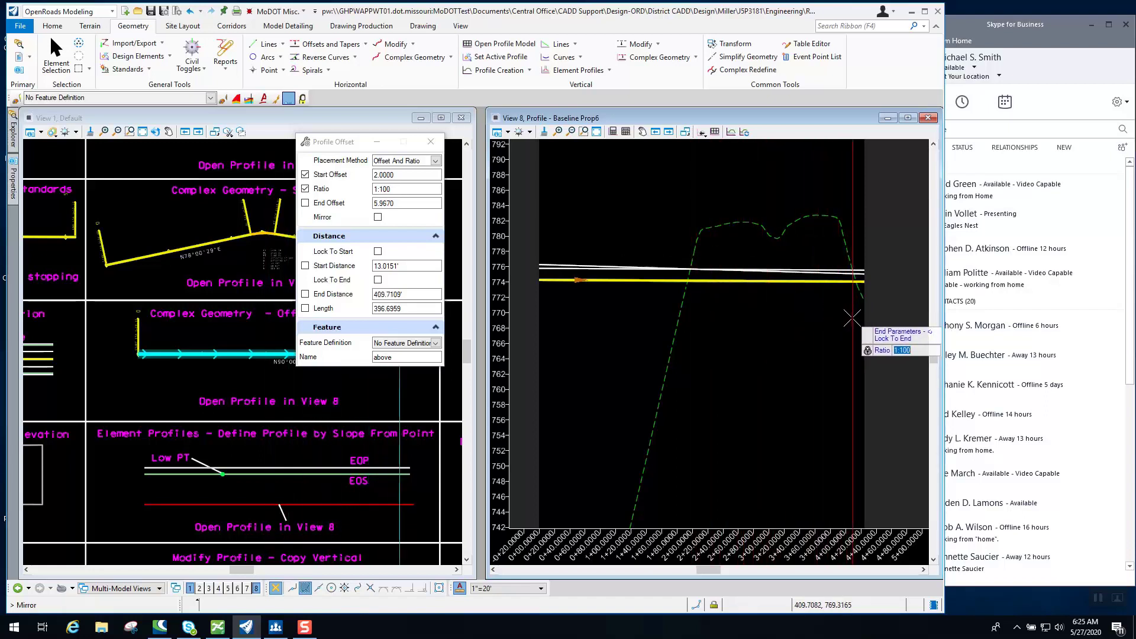
pyautogui.click(920, 315)
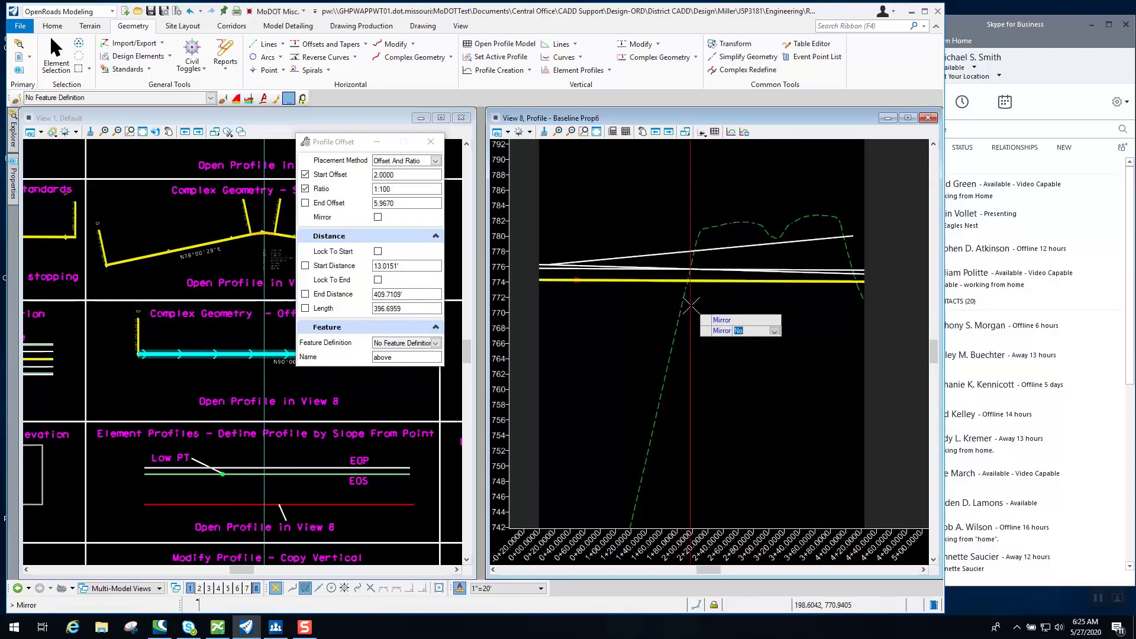
pyautogui.click(745, 310)
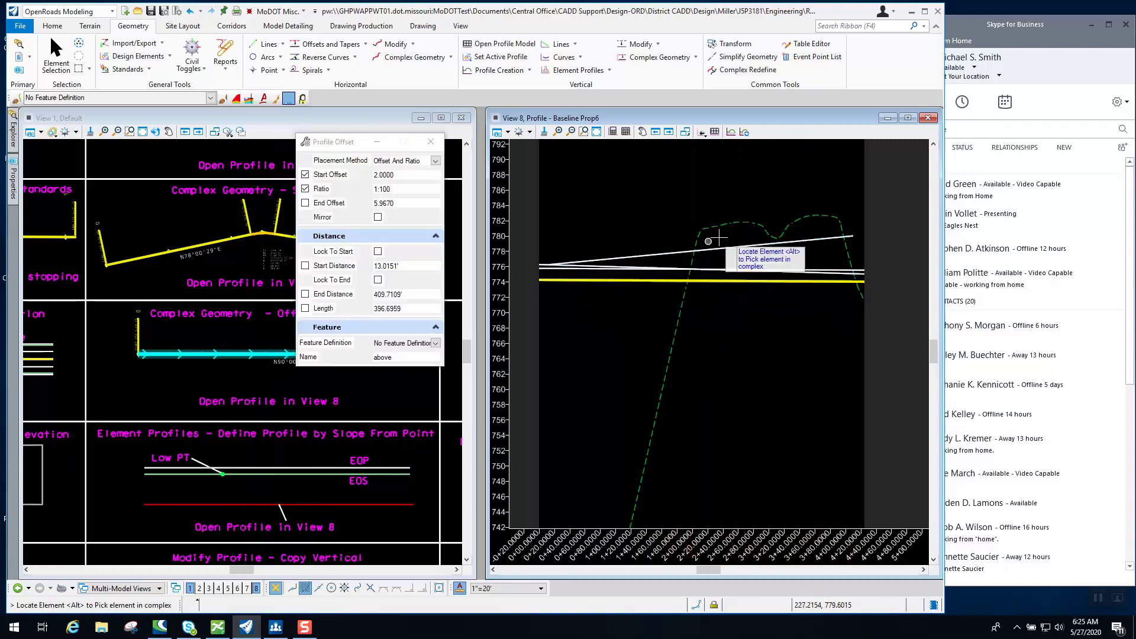
# Select the new ratio-based profile and examine its offset and distance dimensions at its end and its start
pyautogui.click(56, 56)
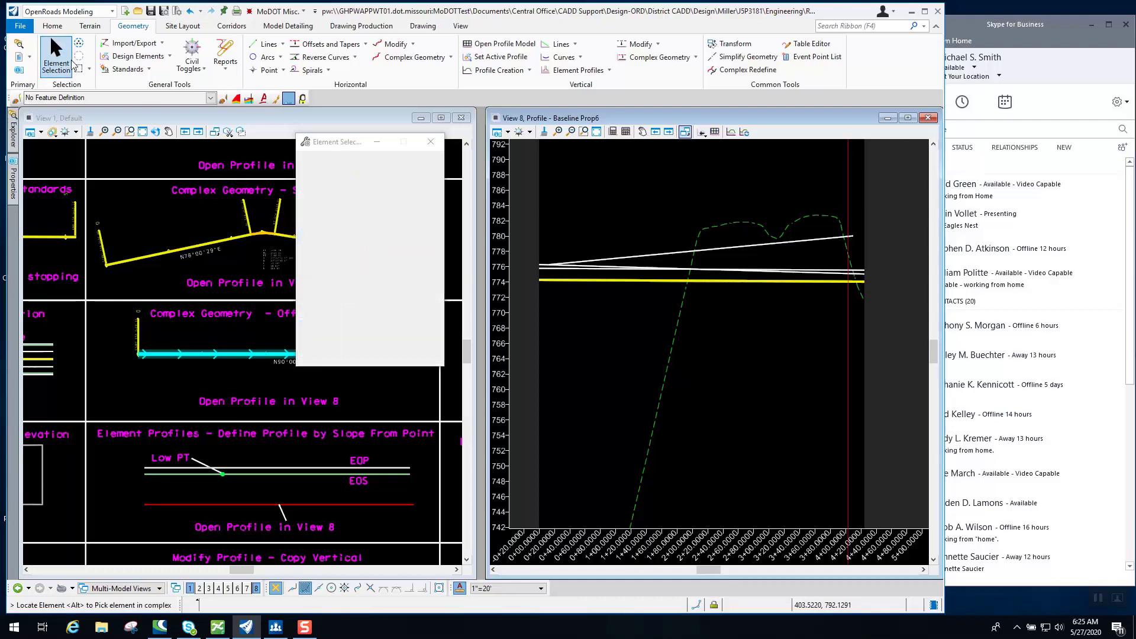
pyautogui.click(664, 257)
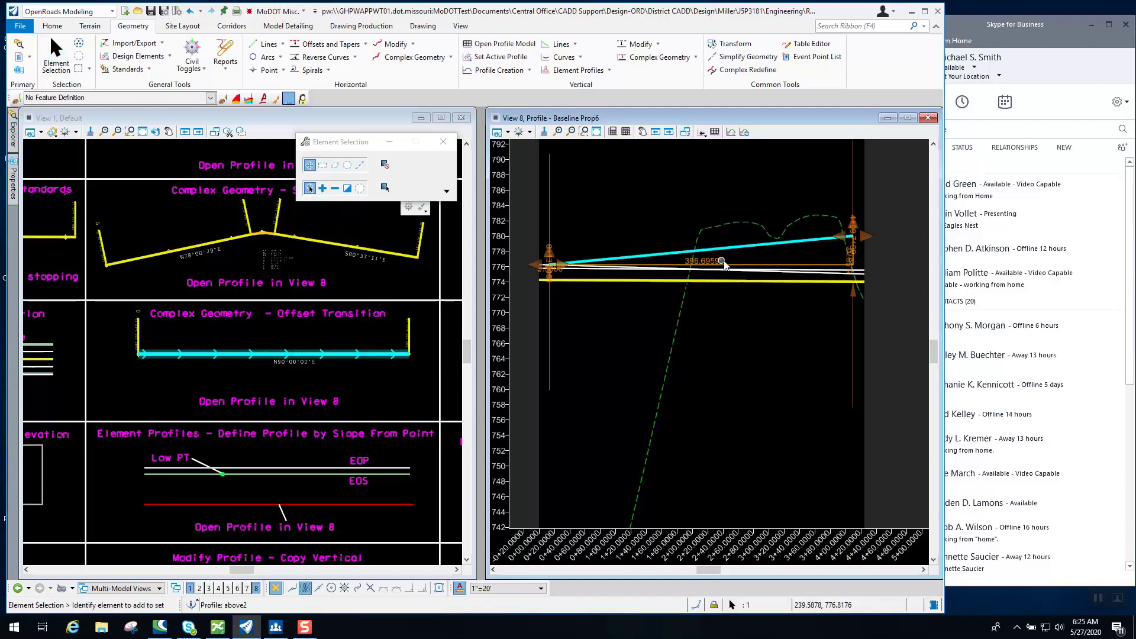
pyautogui.scroll(2, 860, 247)
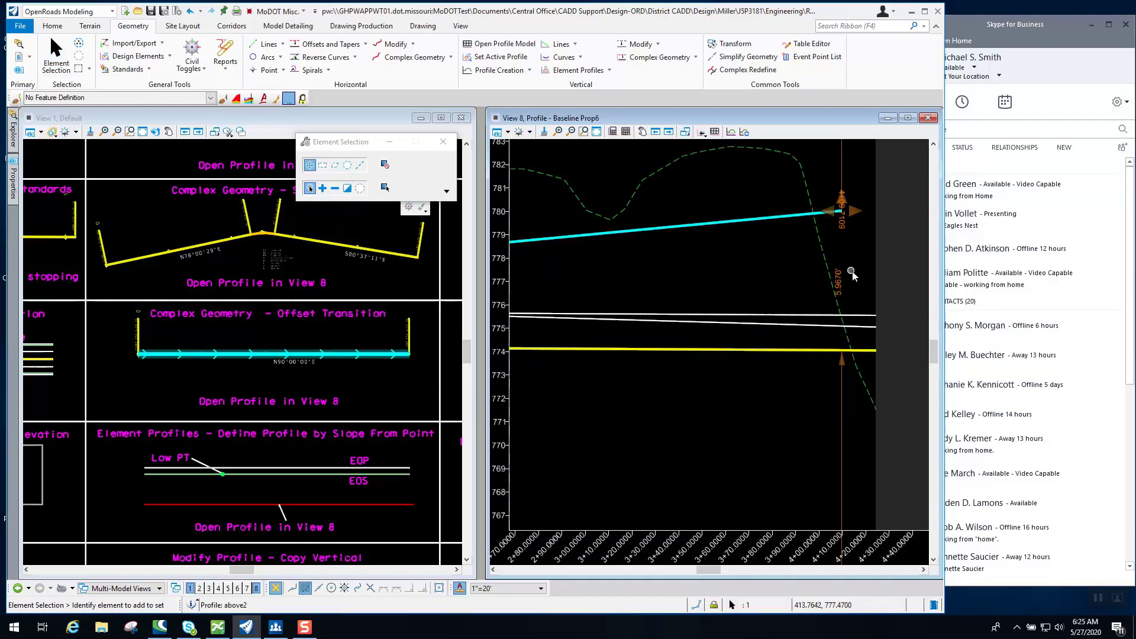
pyautogui.scroll(-3, 849, 239)
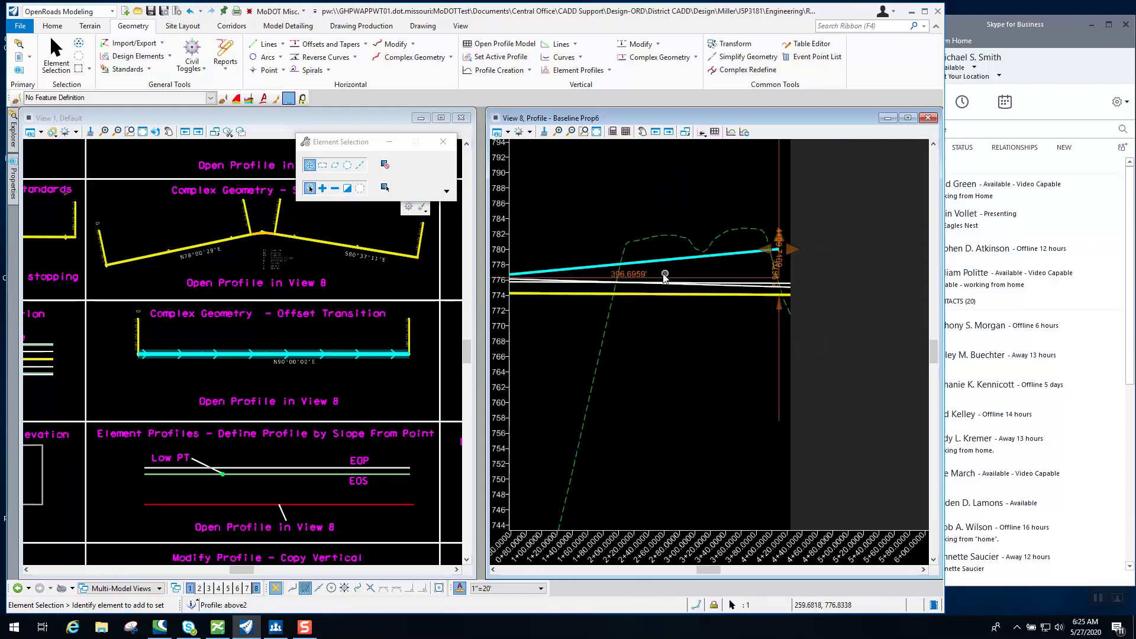
pyautogui.scroll(4, 568, 289)
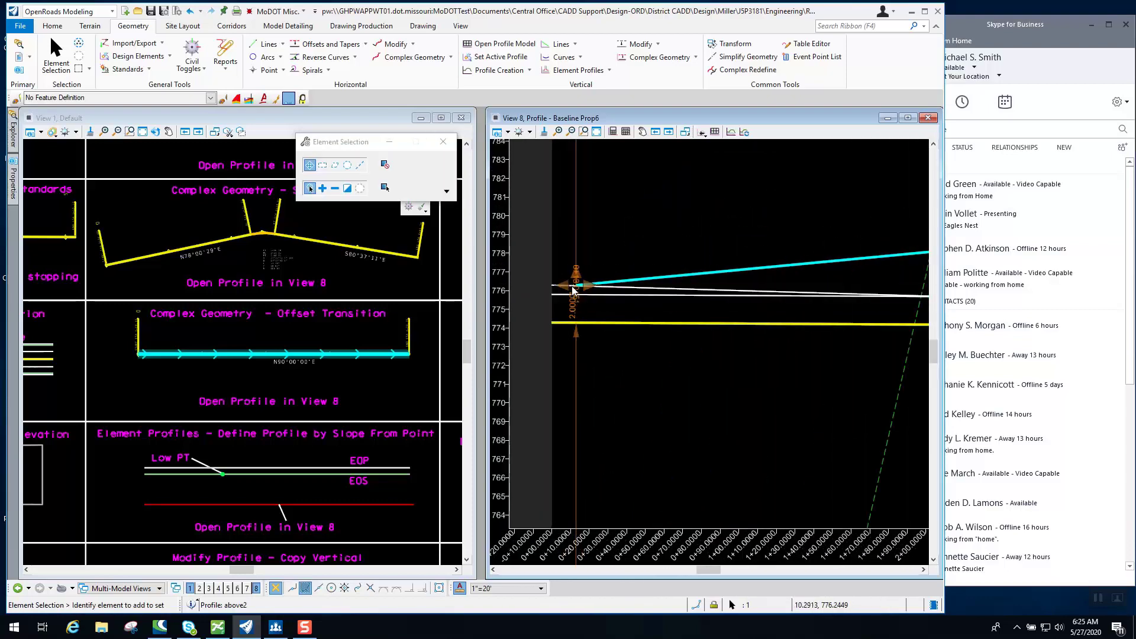
pyautogui.scroll(-1, 567, 305)
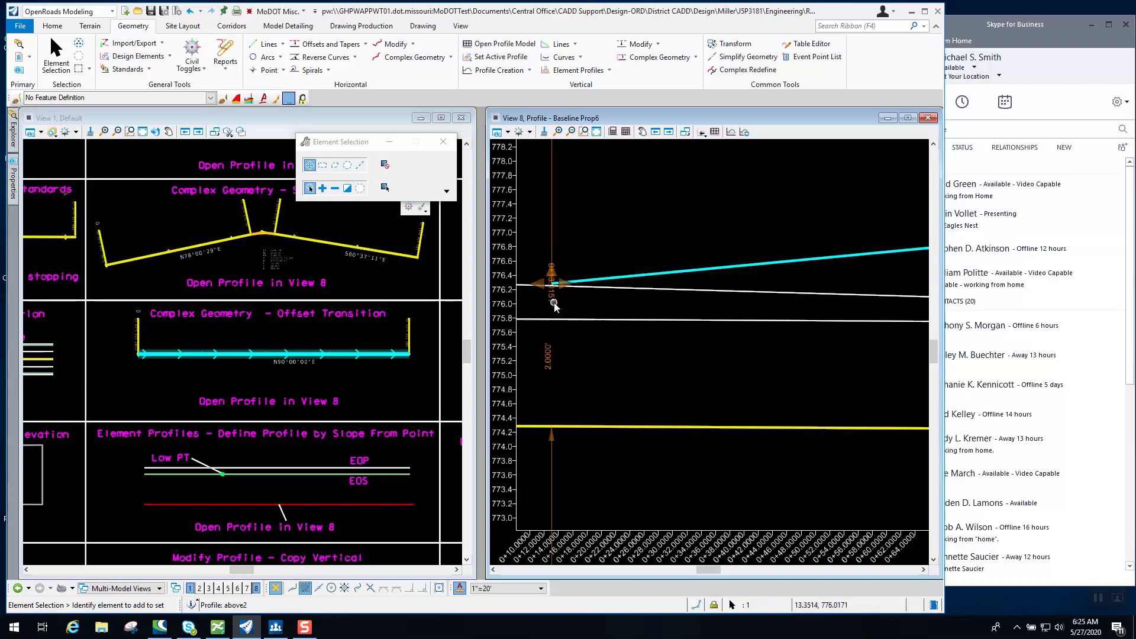
pyautogui.click(554, 301)
pyautogui.click(600, 351)
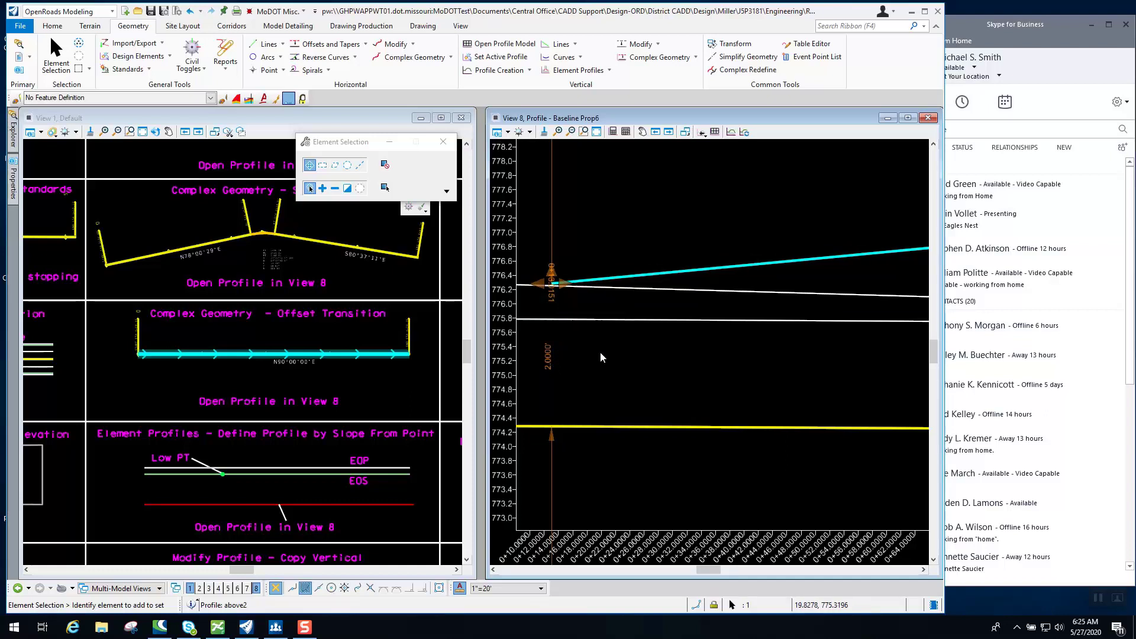
pyautogui.scroll(-3, 685, 357)
pyautogui.moveTo(788, 350); pyautogui.dragTo(605, 356, button='middle')
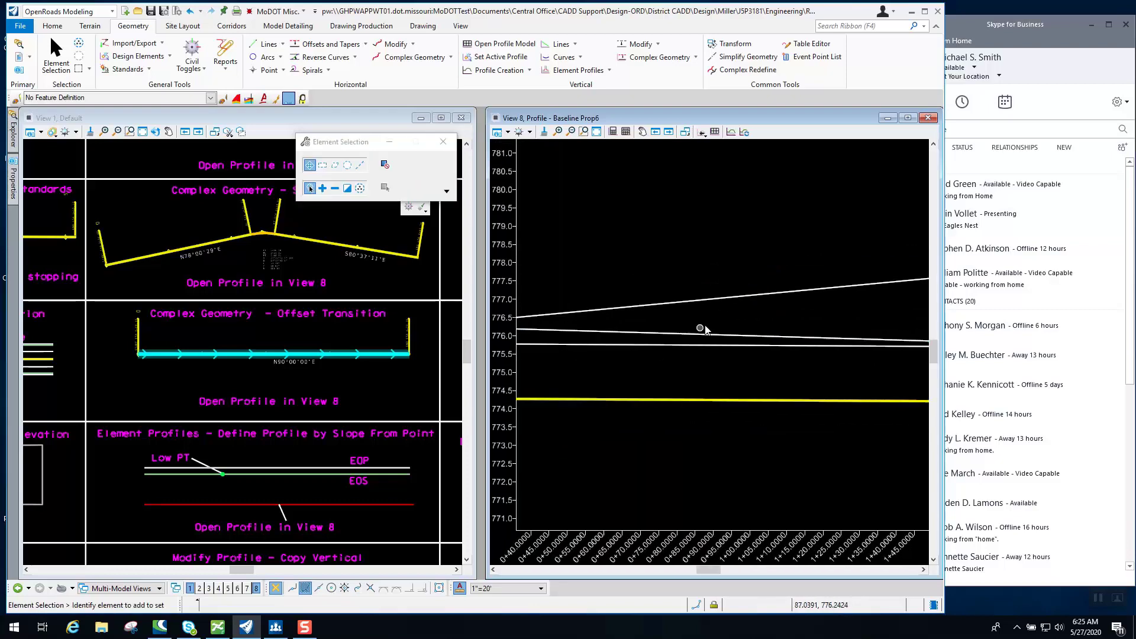
# Reselect the rising ratio-based profile and examine its length dimension and its course toward the end of the baseline
pyautogui.click(724, 299)
pyautogui.moveTo(807, 305); pyautogui.dragTo(580, 323, button='middle')
pyautogui.moveTo(782, 312); pyautogui.dragTo(555, 335, button='middle')
pyautogui.scroll(-3, 708, 355)
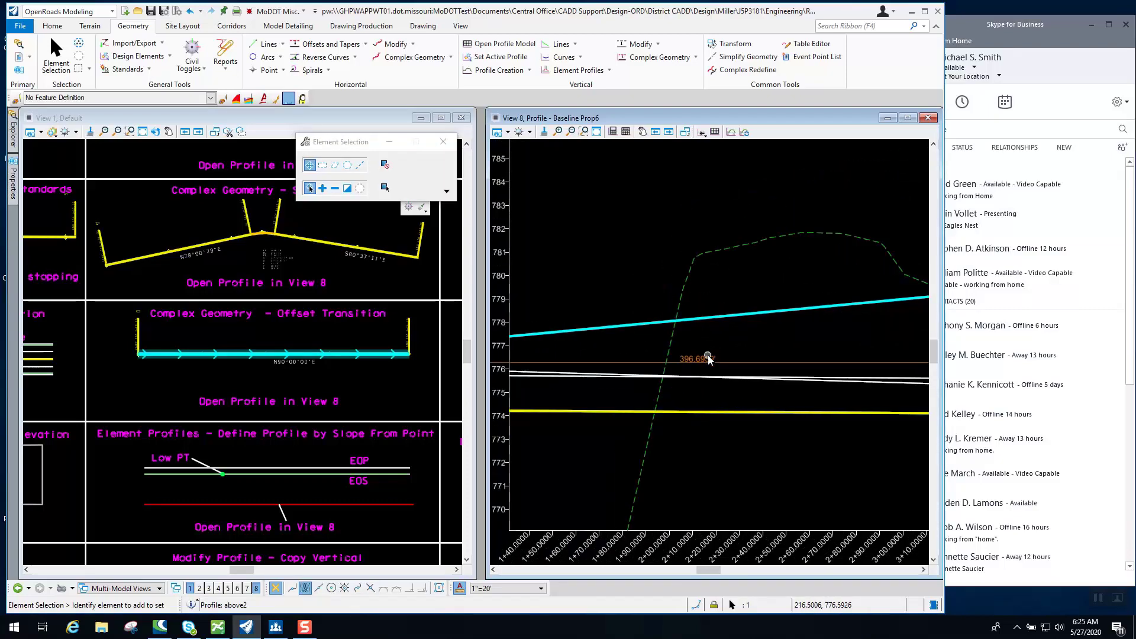
pyautogui.moveTo(747, 343); pyautogui.dragTo(599, 340, button='middle')
pyautogui.moveTo(791, 323); pyautogui.dragTo(720, 296, button='middle')
pyautogui.scroll(-1, 687, 345)
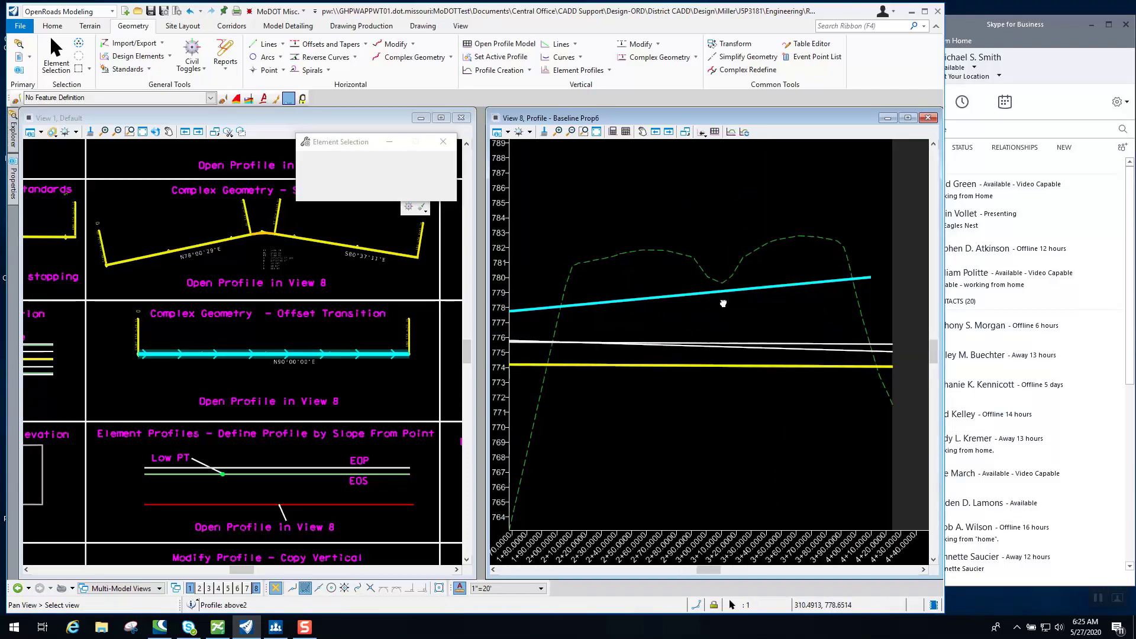
# Select the variable offset profile and examine its offset dimensions at both ends of the yellow profile
pyautogui.click(781, 333)
pyautogui.click(792, 346)
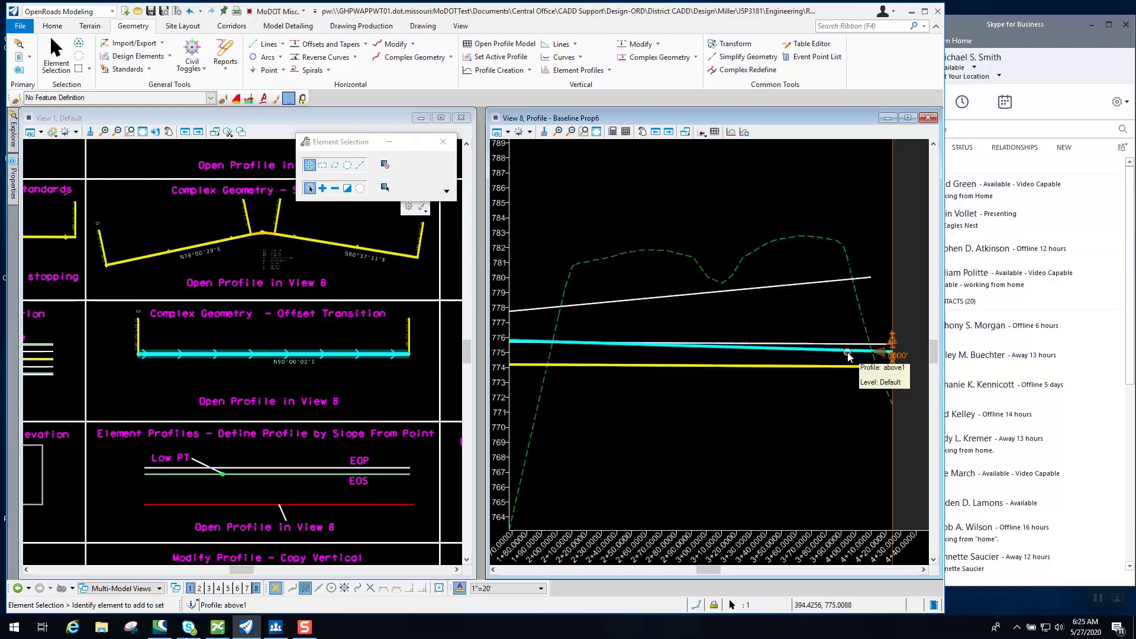
pyautogui.scroll(-1, 864, 389)
pyautogui.moveTo(770, 384); pyautogui.dragTo(928, 377, button='middle')
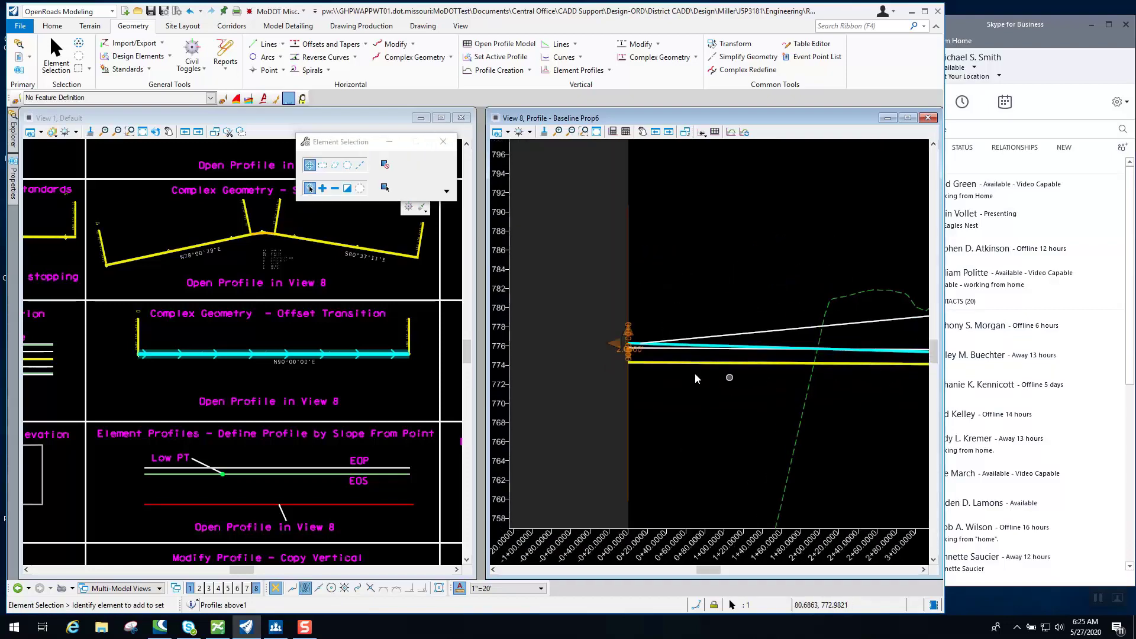
pyautogui.moveTo(758, 400); pyautogui.dragTo(616, 376, button='middle')
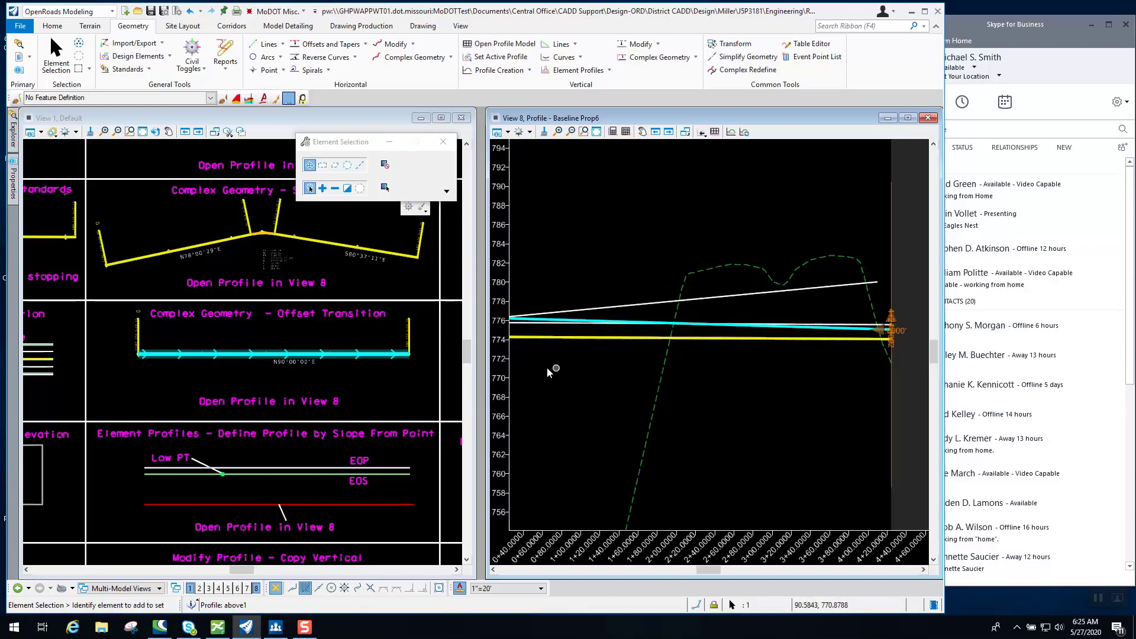